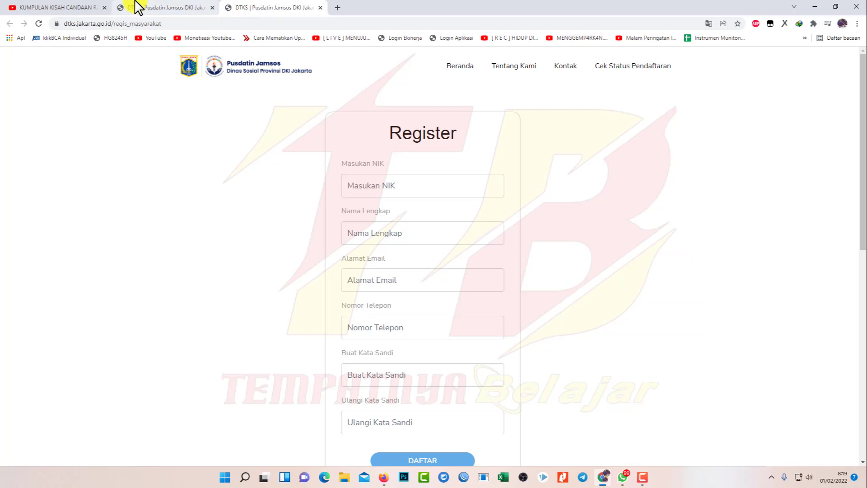
Open the existing-account login link in a new tab, then return to the registration tab
{"action": "right_click", "coordinate": [461, 299]}
{"action": "left_click", "coordinate": [514, 307]}
{"action": "left_click", "coordinate": [260, 8]}
{"action": "left_click", "coordinate": [339, 7]}
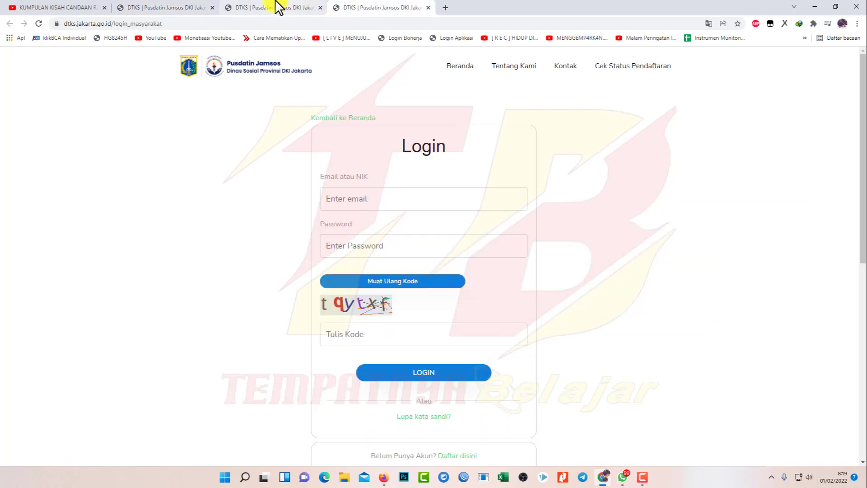
{"action": "left_click", "coordinate": [311, 8]}
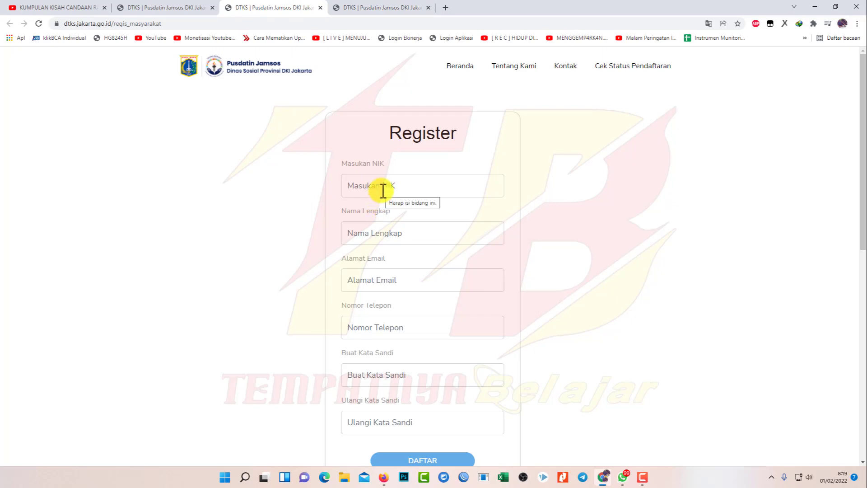
Enter the family head's NIK, full name, e-mail address and phone number in the Register form
{"action": "left_click", "coordinate": [383, 190]}
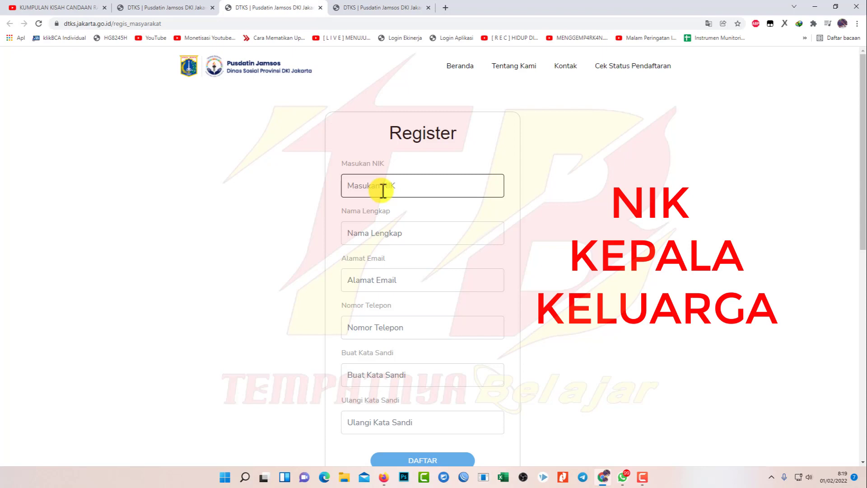
{"action": "key", "text": "Tab"}
{"action": "type", "text": "sutinah"}
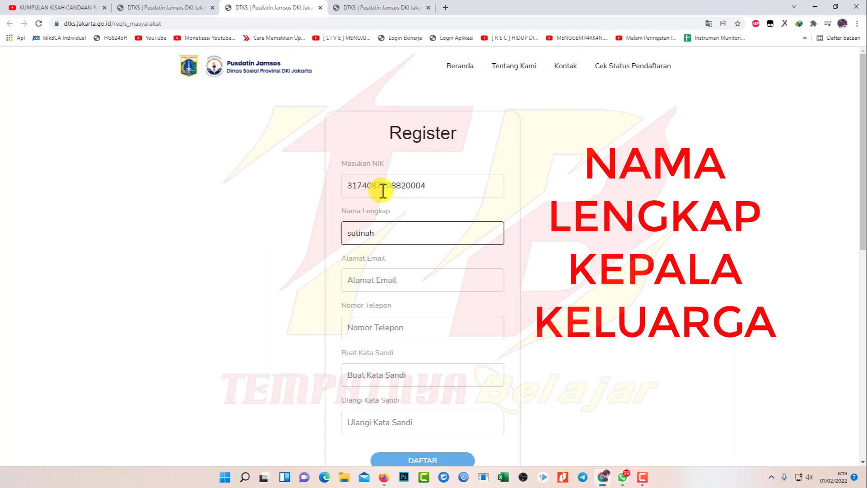
{"action": "key", "text": "Tab"}
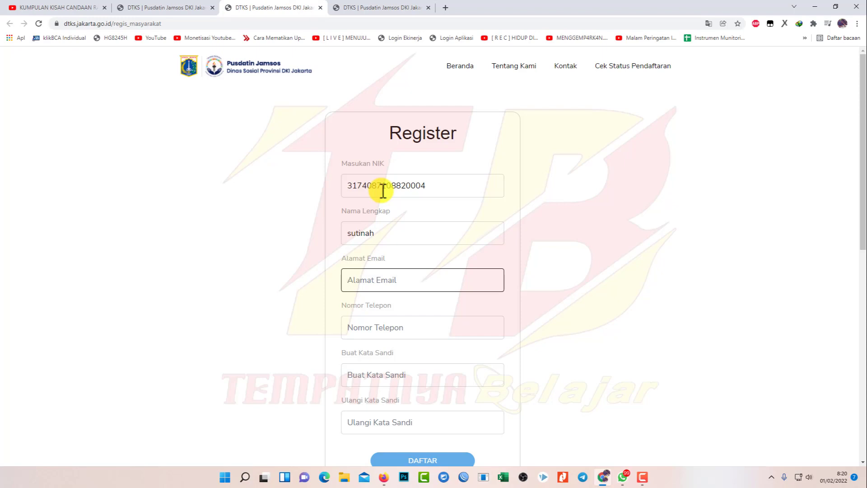
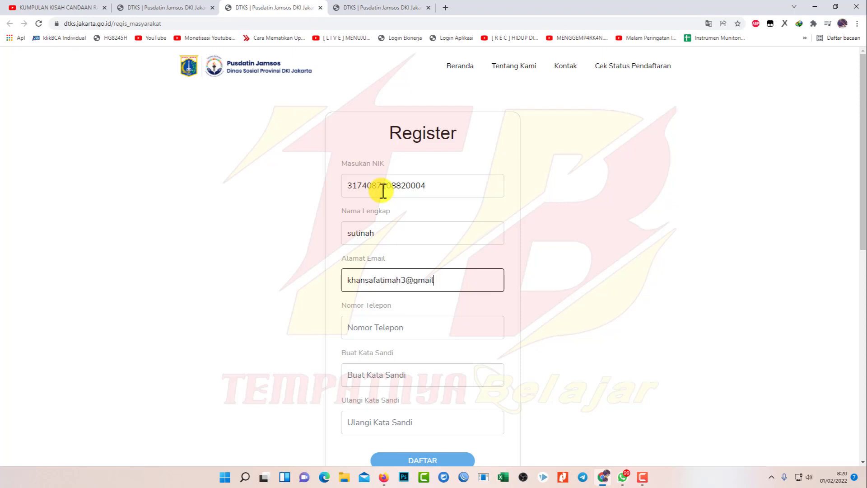
{"action": "key", "text": "Tab"}
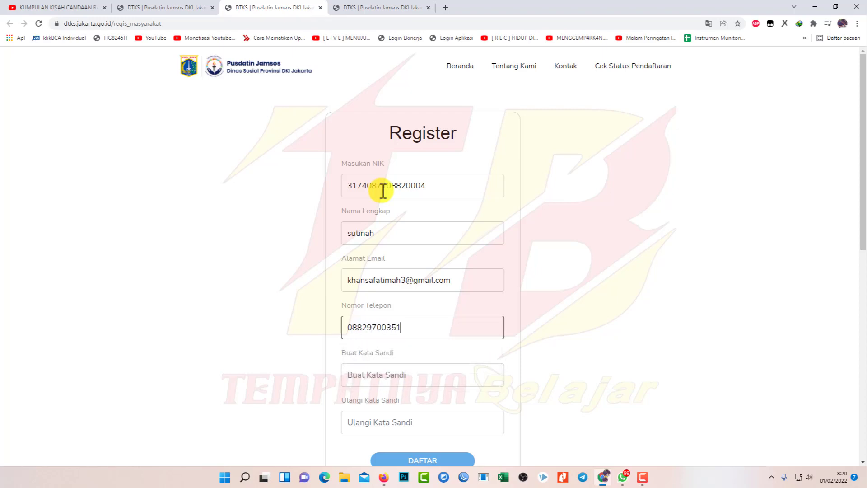
{"action": "key", "text": "Tab"}
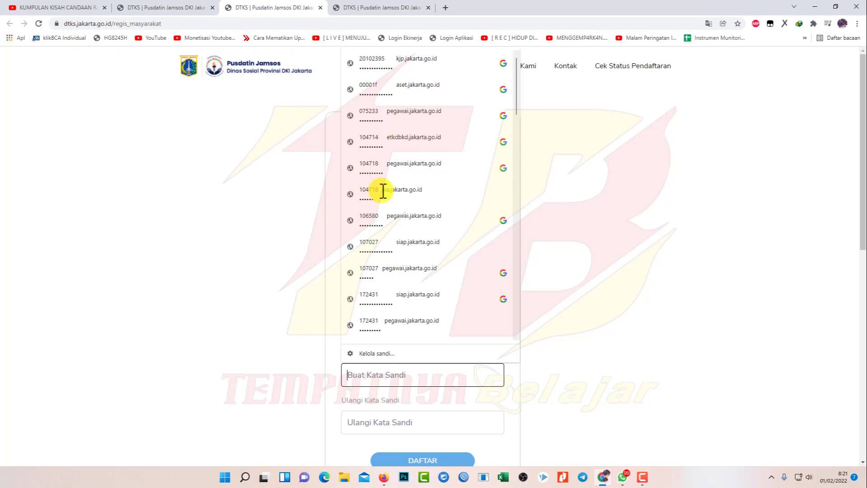
Enter the account password in Buat Kata Sandi and repeat it until both match
{"action": "type", "text": "••••••••••••"}
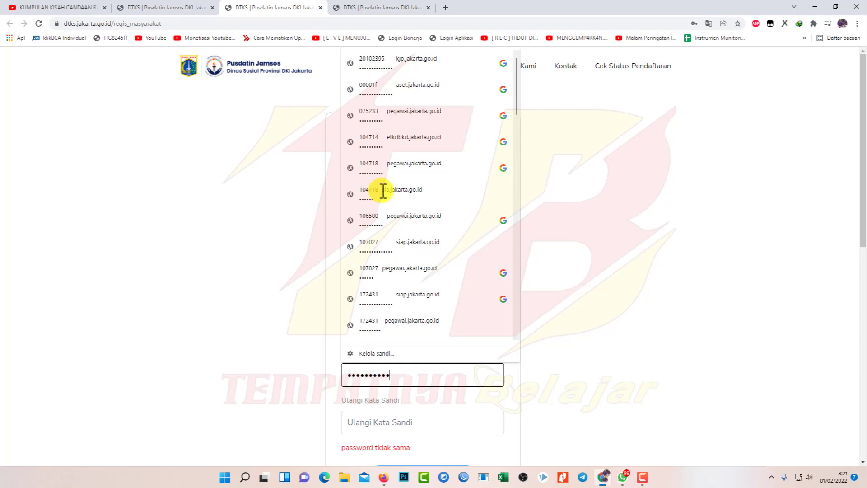
{"action": "type", "text": "••••••"}
{"action": "key", "text": "Tab"}
{"action": "type", "text": "••••••••••"}
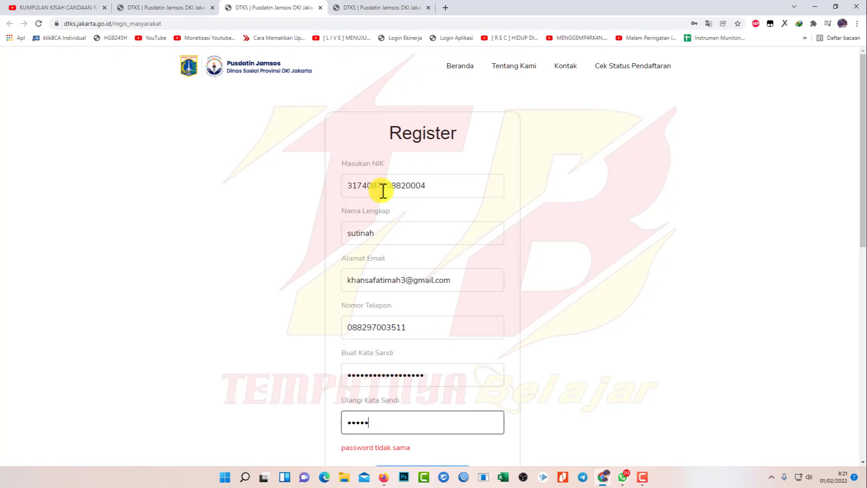
{"action": "type", "text": "••••"}
{"action": "key", "text": "BackSpace"}
{"action": "key", "text": "BackSpace"}
{"action": "key", "text": "BackSpace"}
{"action": "key", "text": "BackSpace"}
{"action": "key", "text": "BackSpace"}
{"action": "key", "text": "BackSpace"}
{"action": "key", "text": "BackSpace"}
{"action": "key", "text": "BackSpace"}
{"action": "key", "text": "BackSpace"}
{"action": "key", "text": "BackSpace"}
{"action": "key", "text": "BackSpace"}
{"action": "key", "text": "BackSpace"}
{"action": "key", "text": "BackSpace"}
{"action": "key", "text": "BackSpace"}
{"action": "type", "text": "••••••••••••••"}
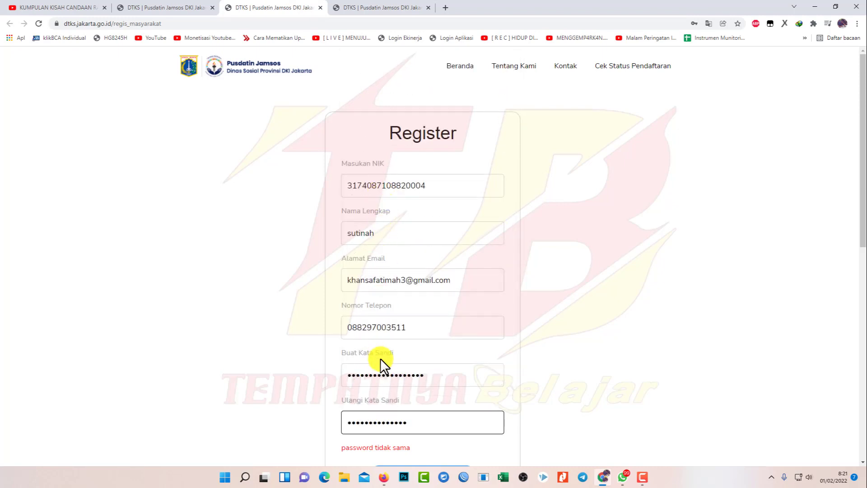
{"action": "double_click", "coordinate": [381, 367]}
{"action": "type", "text": "••••••••••••••"}
Dismiss the password suggestions and submit the registration with DAFTAR
{"action": "left_click", "coordinate": [616, 399]}
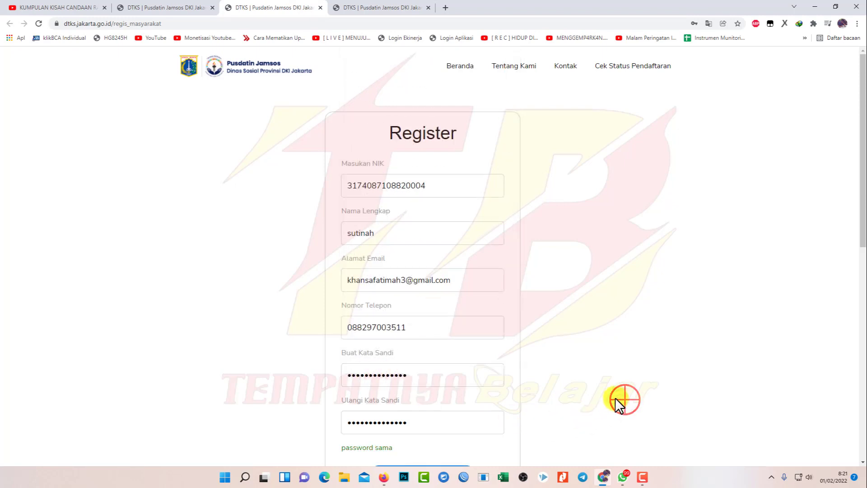
{"action": "scroll", "coordinate": [609, 399], "scroll_direction": "down", "scroll_amount": 2}
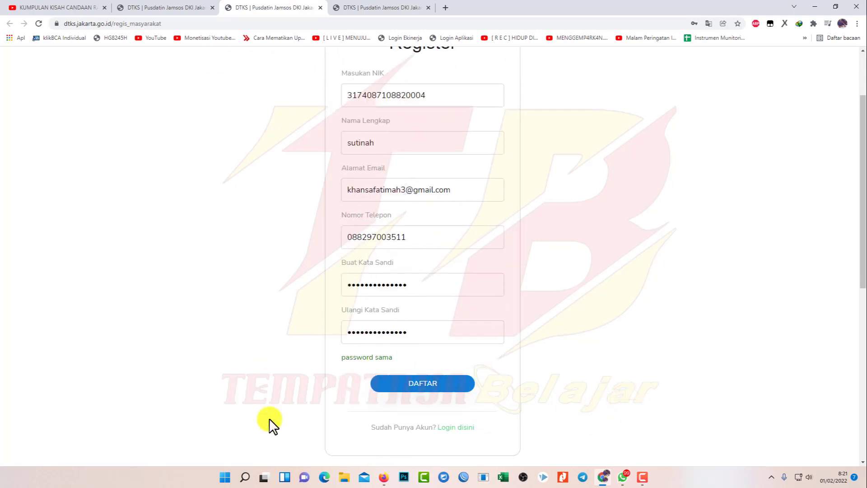
{"action": "left_click", "coordinate": [448, 393]}
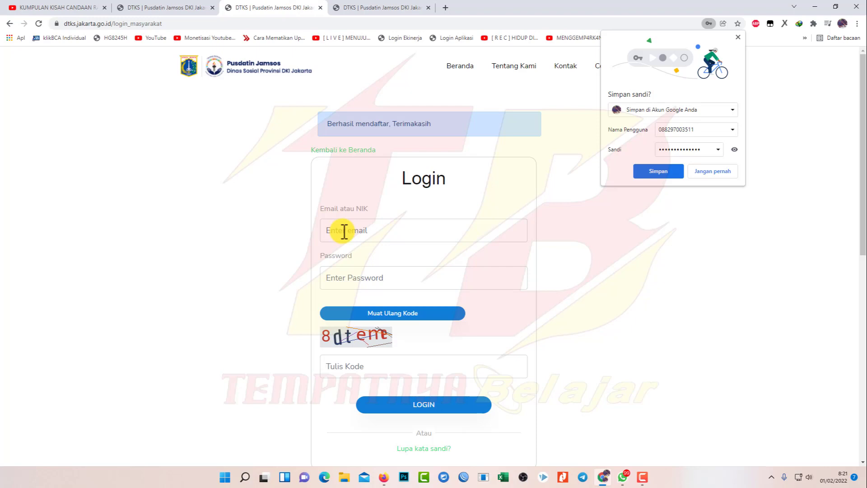
Log in with the new NIK, password and captcha code, then open INPUT PENDAFTARAN BARU
{"action": "left_click", "coordinate": [344, 231]}
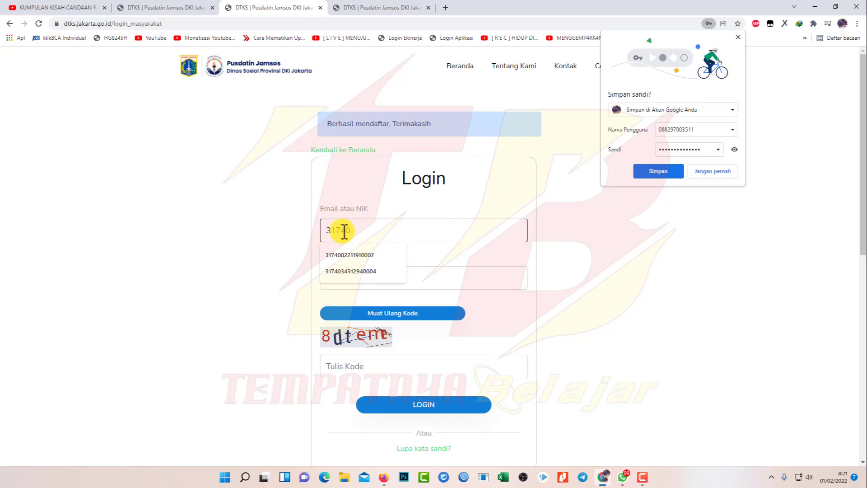
{"action": "key", "text": "Tab"}
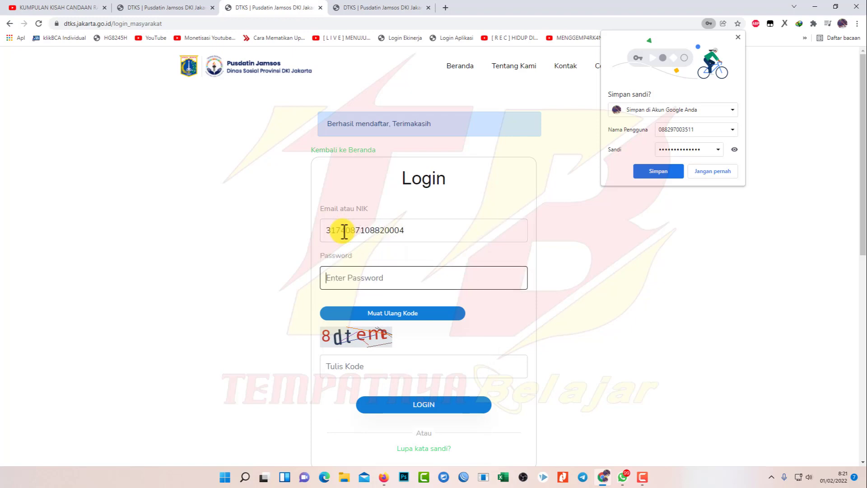
{"action": "type", "text": "•••••••••••"}
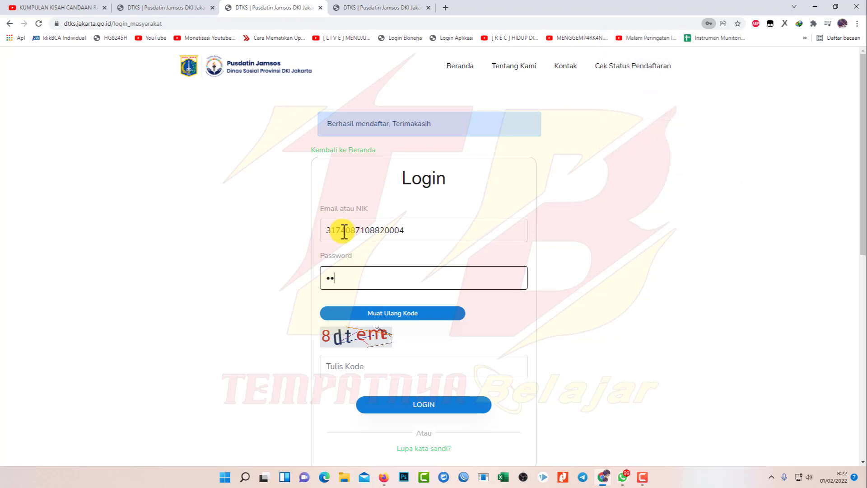
{"action": "type", "text": "•••"}
{"action": "key", "text": "Tab"}
{"action": "key", "text": "Tab"}
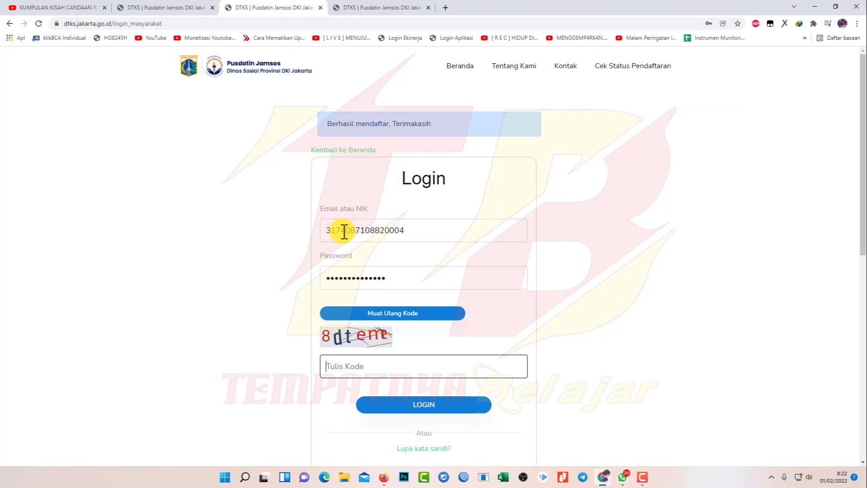
{"action": "type", "text": "8dteme"}
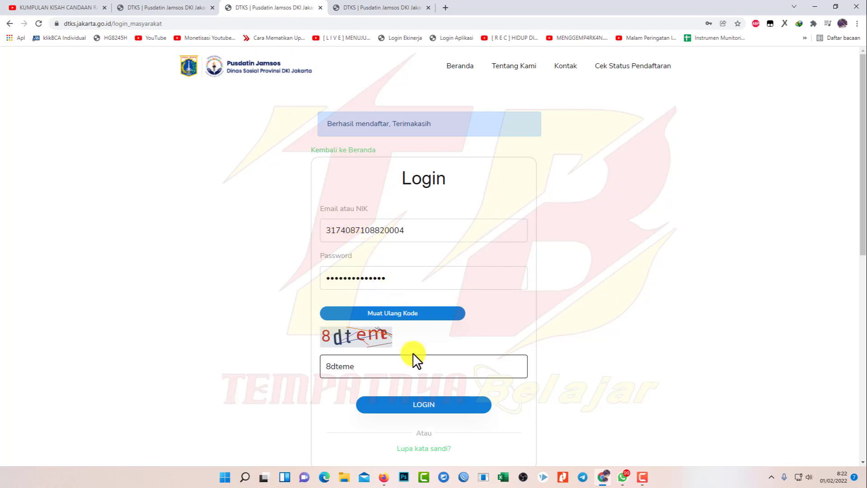
{"action": "left_click", "coordinate": [419, 407]}
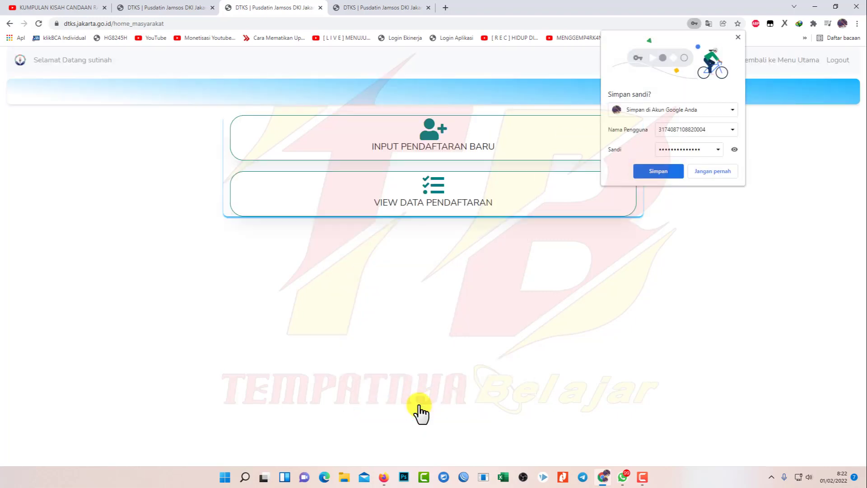
{"action": "left_click", "coordinate": [658, 171]}
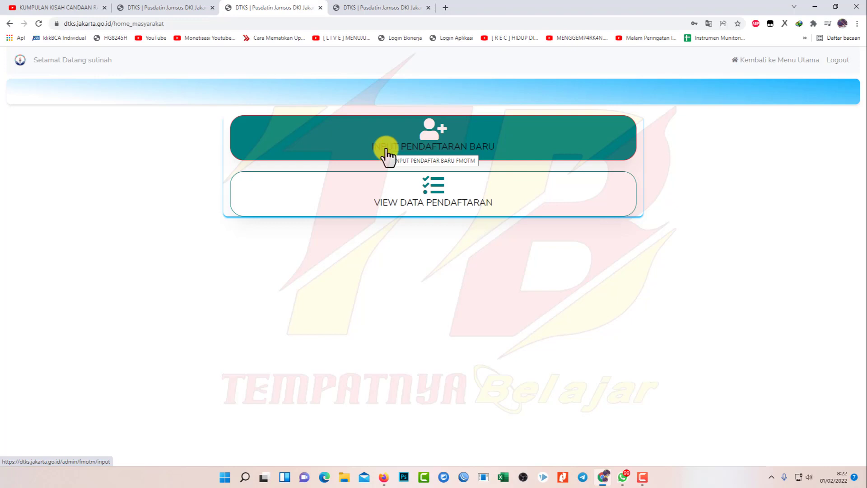
{"action": "left_click", "coordinate": [386, 157]}
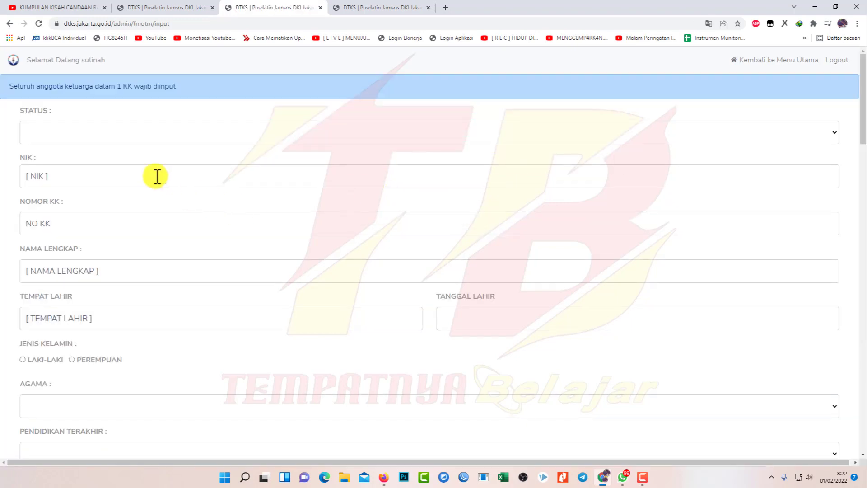
Set STATUS to KEPALA KELUARGA and enter the head's NIK, family card number, name and birthplace Jakarta
{"action": "left_click", "coordinate": [833, 133]}
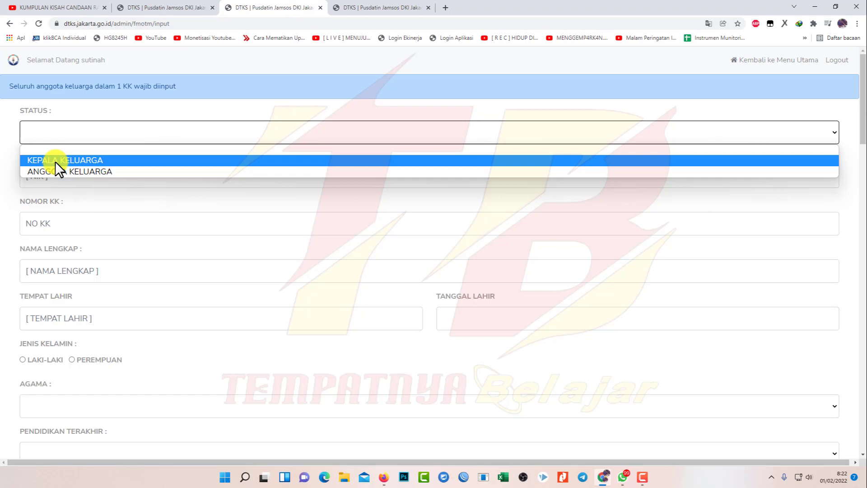
{"action": "left_click", "coordinate": [55, 161]}
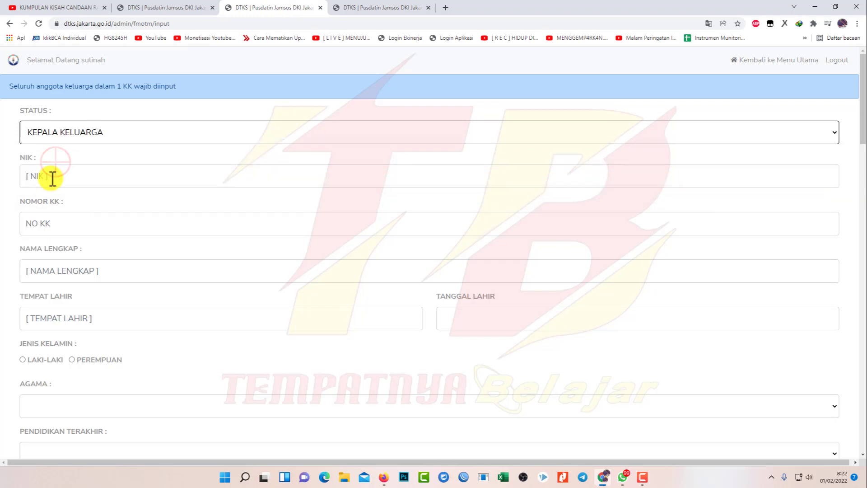
{"action": "left_click", "coordinate": [50, 176]}
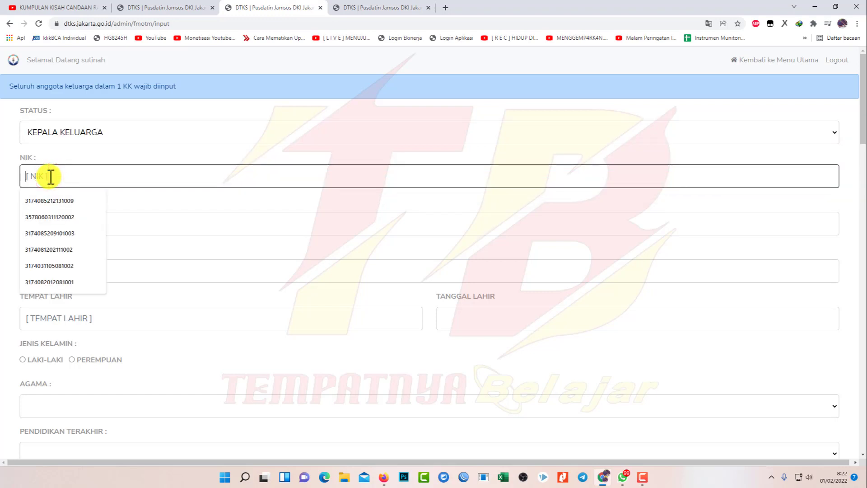
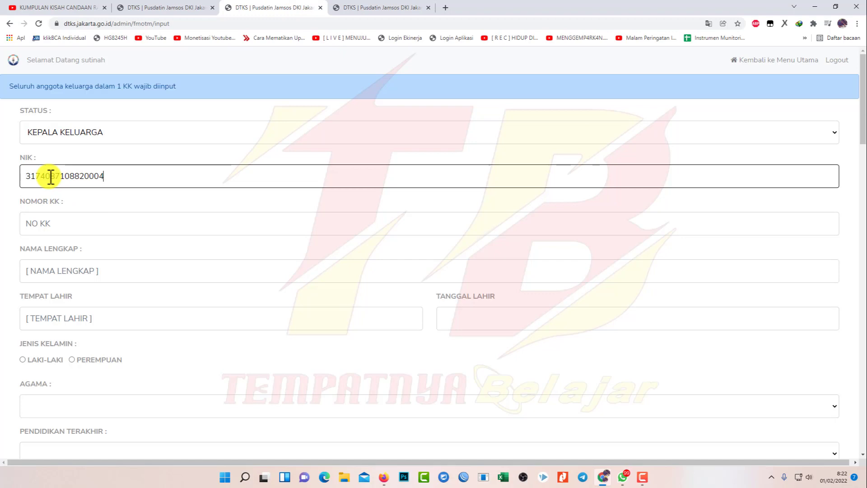
{"action": "key", "text": "Tab"}
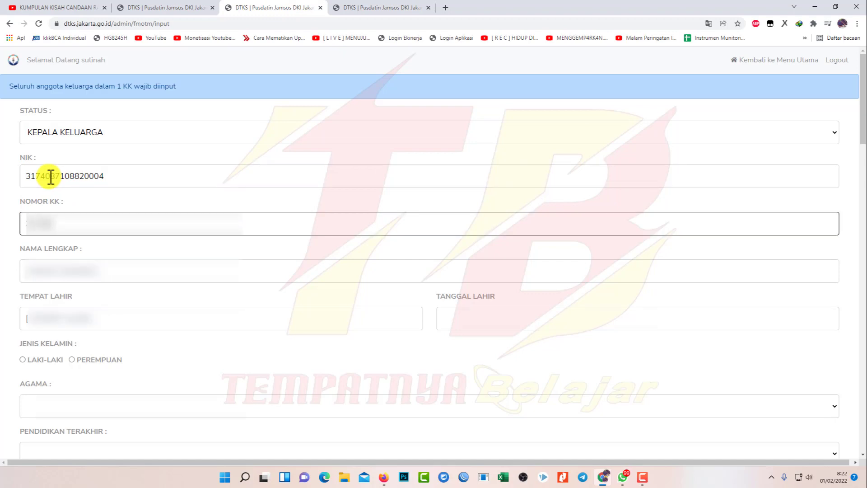
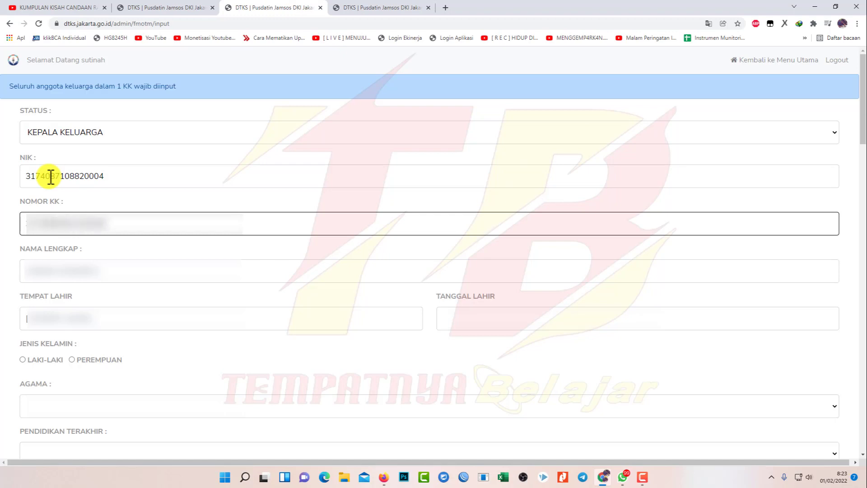
{"action": "key", "text": "Tab"}
{"action": "type", "text": "SUTINAH"}
{"action": "key", "text": "Tab"}
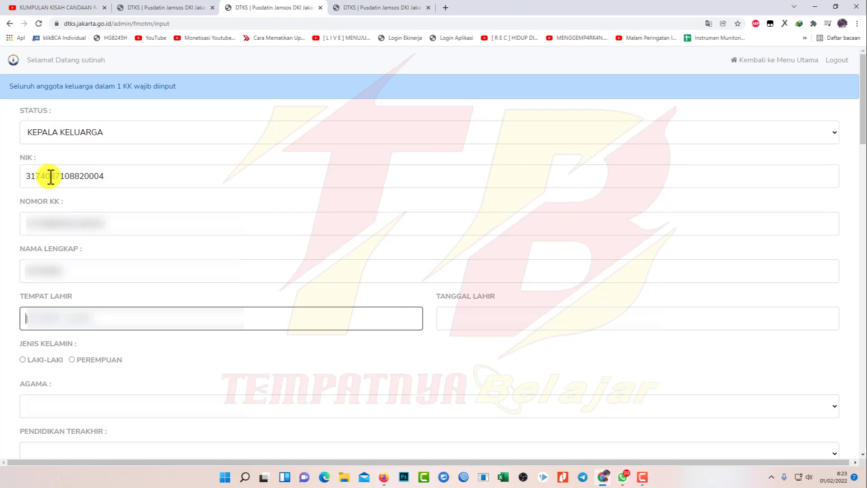
{"action": "type", "text": "Jakarta"}
{"action": "key", "text": "Tab"}
{"action": "key", "text": "Tab"}
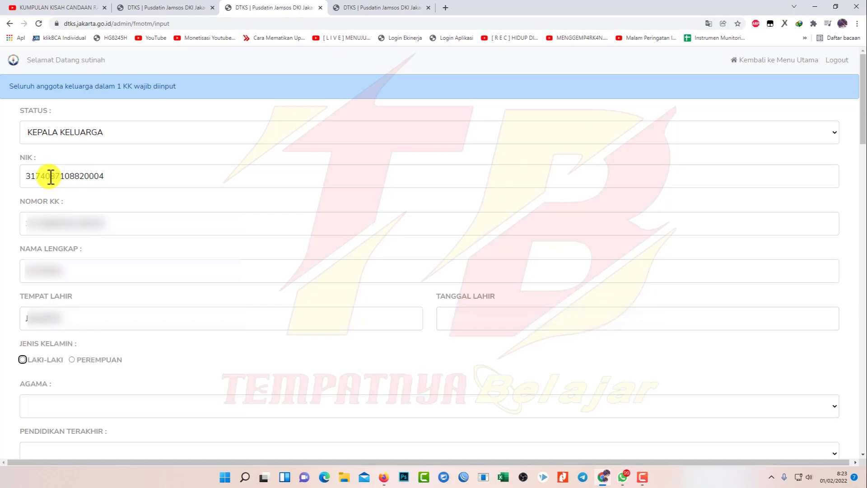
{"action": "left_click", "coordinate": [116, 360]}
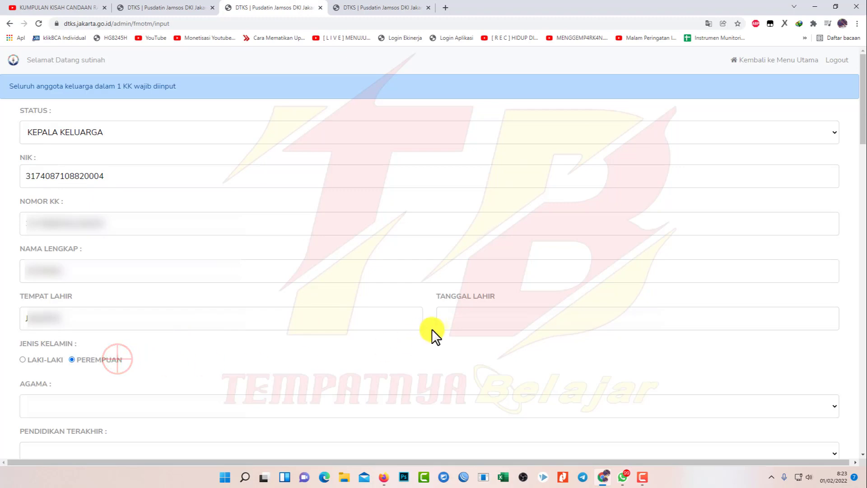
{"action": "left_click", "coordinate": [464, 316]}
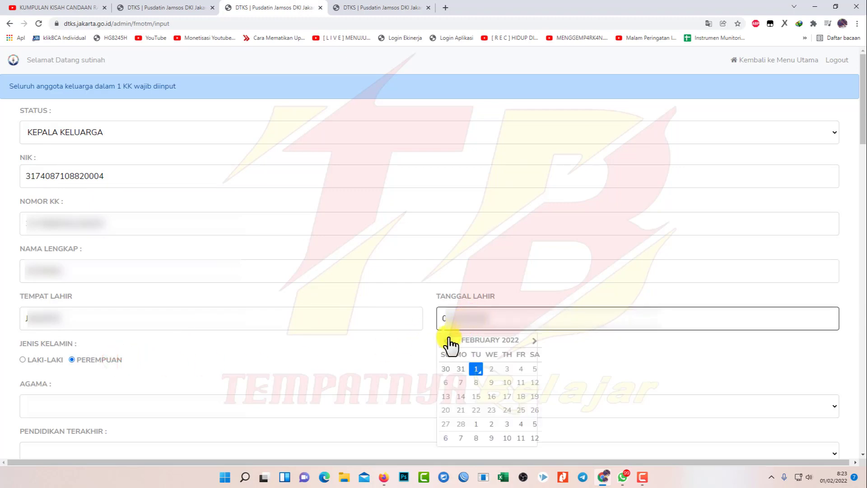
{"action": "left_click", "coordinate": [473, 340]}
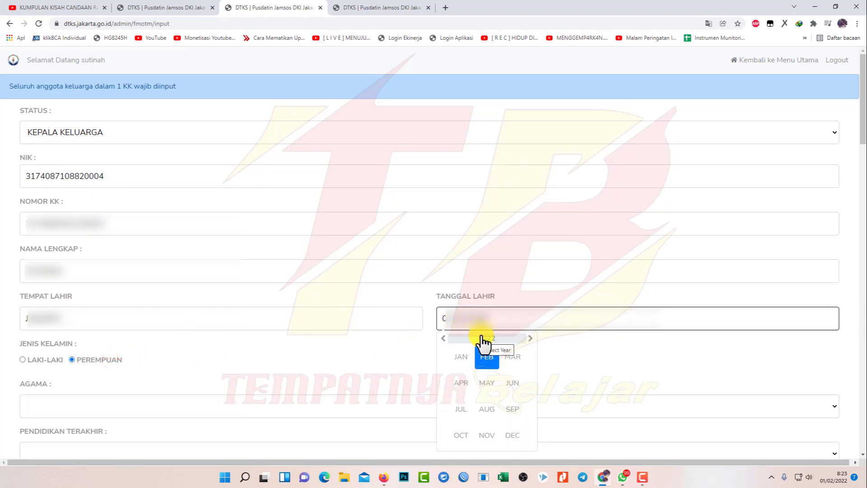
{"action": "left_click", "coordinate": [484, 339]}
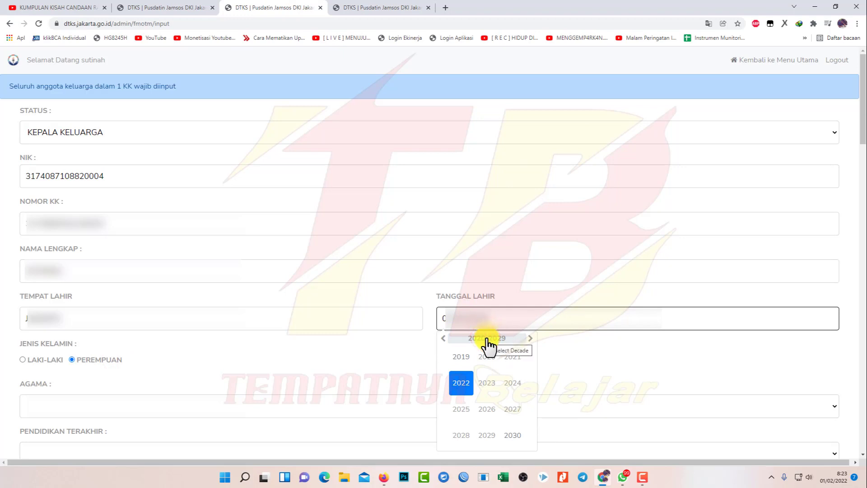
{"action": "left_click", "coordinate": [469, 338]}
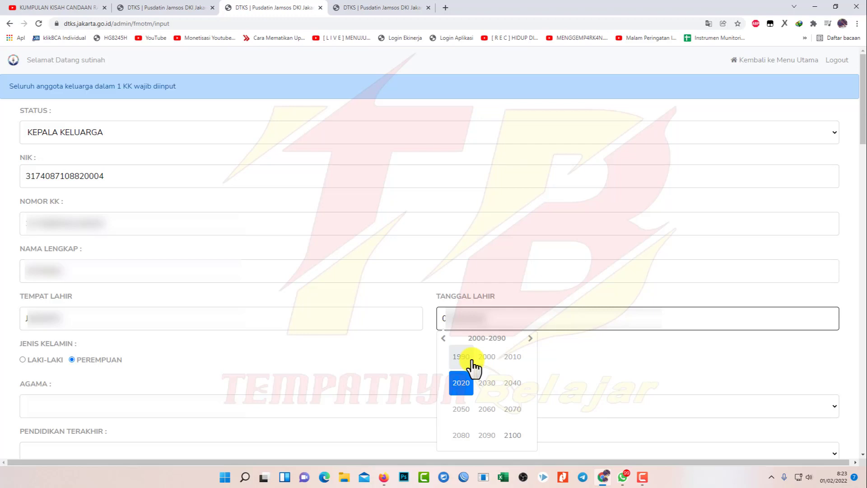
{"action": "left_click", "coordinate": [444, 339]}
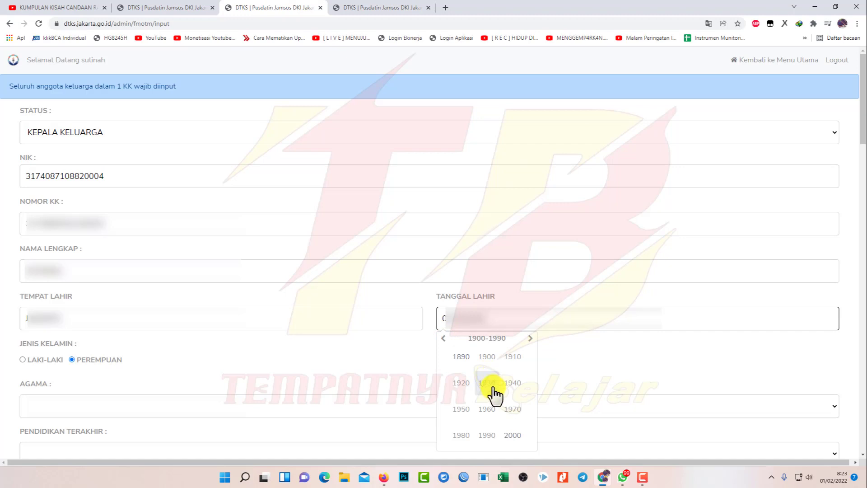
{"action": "left_click", "coordinate": [461, 436]}
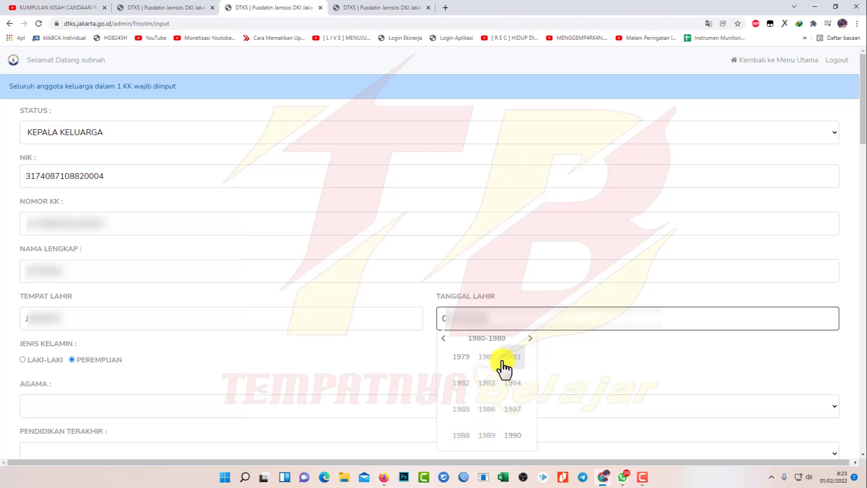
{"action": "left_click", "coordinate": [486, 357]}
{"action": "left_click", "coordinate": [529, 338]}
{"action": "left_click", "coordinate": [529, 339]}
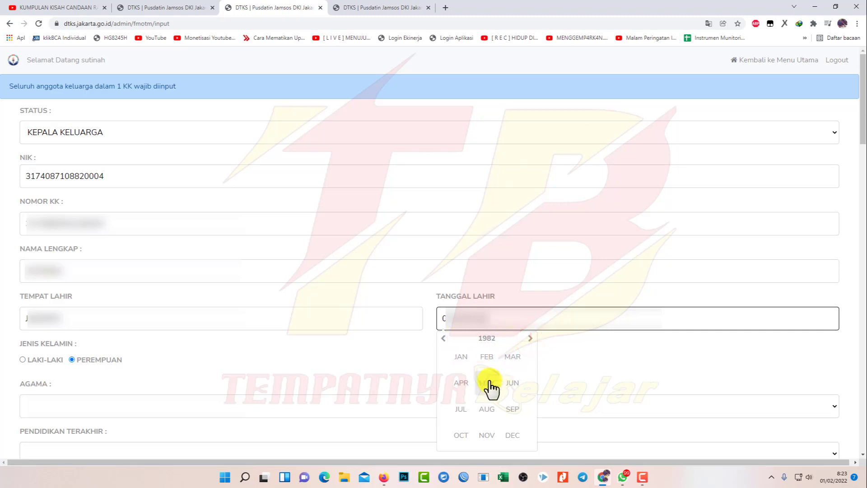
{"action": "left_click", "coordinate": [487, 409]}
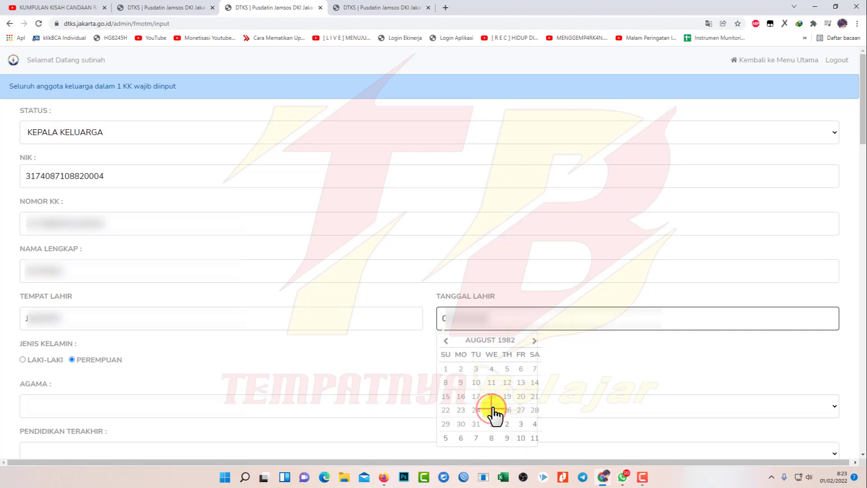
{"action": "left_click", "coordinate": [475, 423]}
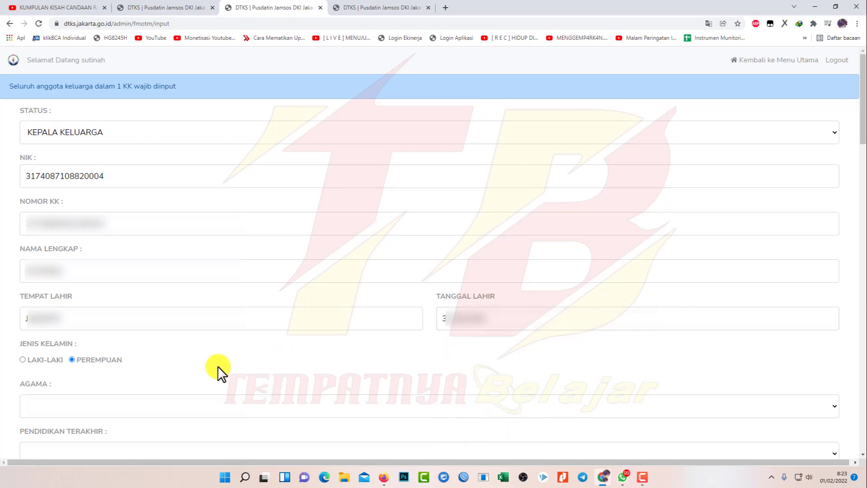
Set religion ISLAM, education SLTP/SEDERAJAT and occupation IBU RUMAH TANGGA
{"action": "left_click", "coordinate": [121, 403]}
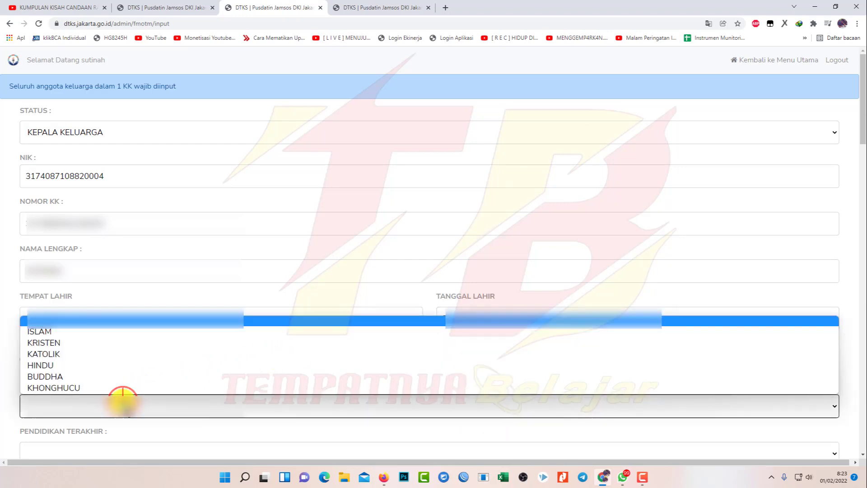
{"action": "left_click", "coordinate": [30, 329]}
{"action": "left_click_drag", "start_coordinate": [862, 88], "coordinate": [855, 158]}
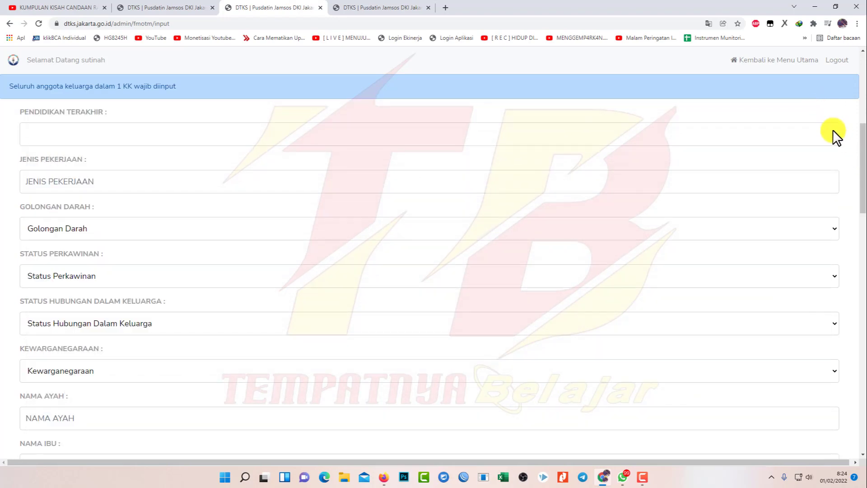
{"action": "left_click", "coordinate": [833, 129]}
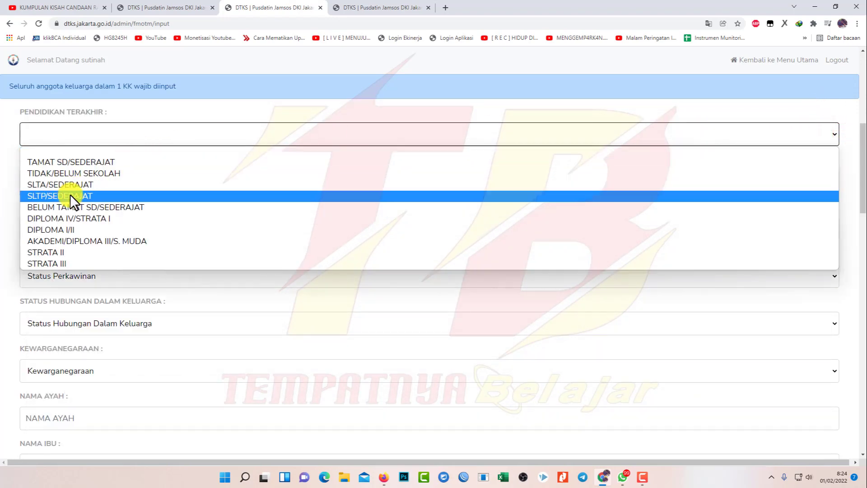
{"action": "left_click", "coordinate": [70, 195]}
{"action": "left_click", "coordinate": [132, 182]}
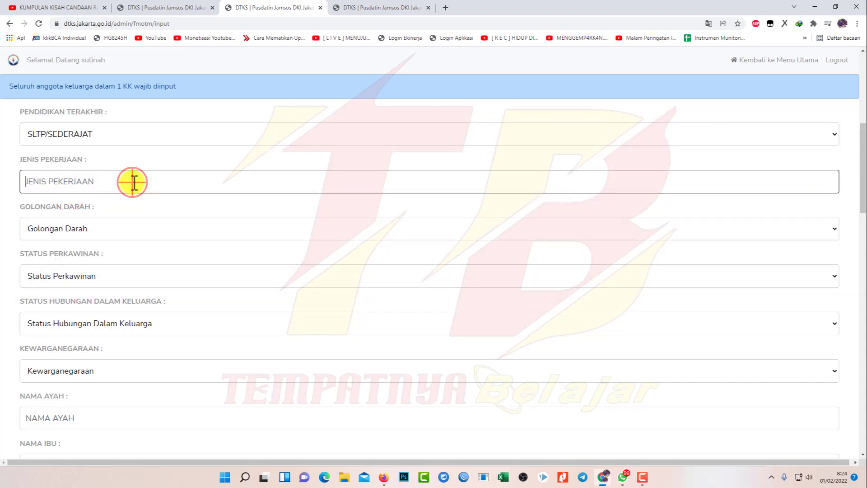
{"action": "type", "text": "IBU RUMAH"}
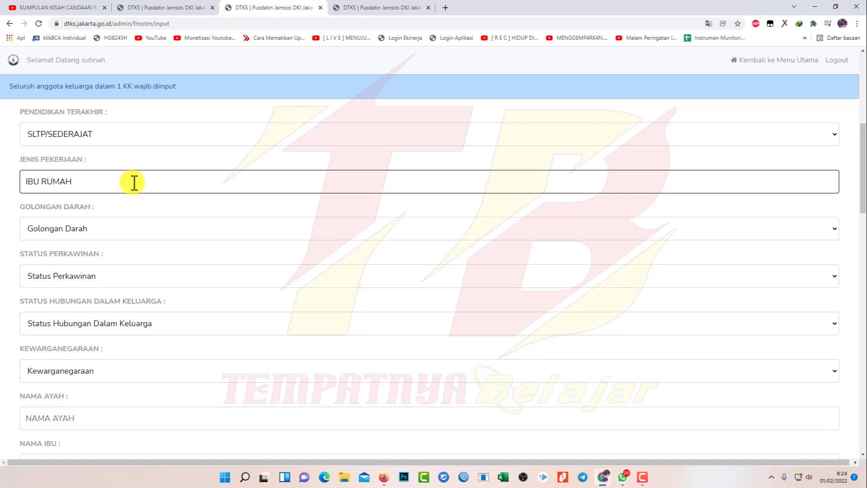
{"action": "type", "text": " TANGGA"}
Set blood type TIDAK TAHU, marital status CERAI MATI, relationship KEPALA KELUARGA and citizenship Indonesia
{"action": "left_click", "coordinate": [186, 235]}
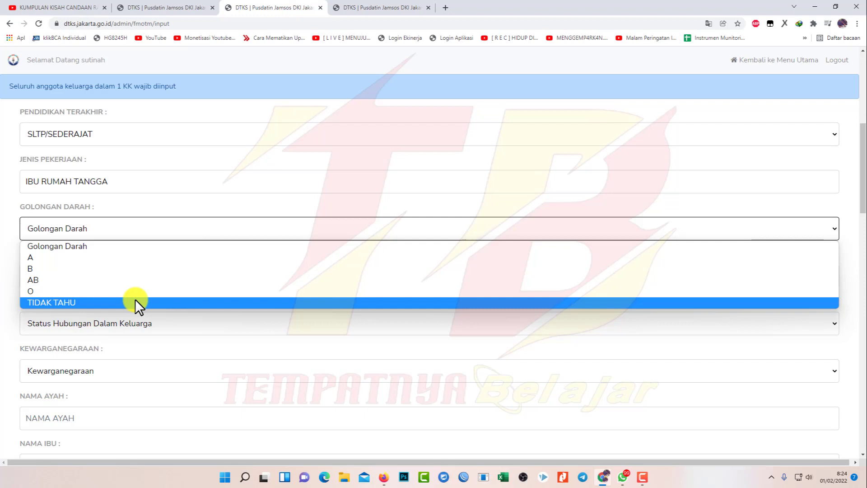
{"action": "left_click", "coordinate": [135, 302]}
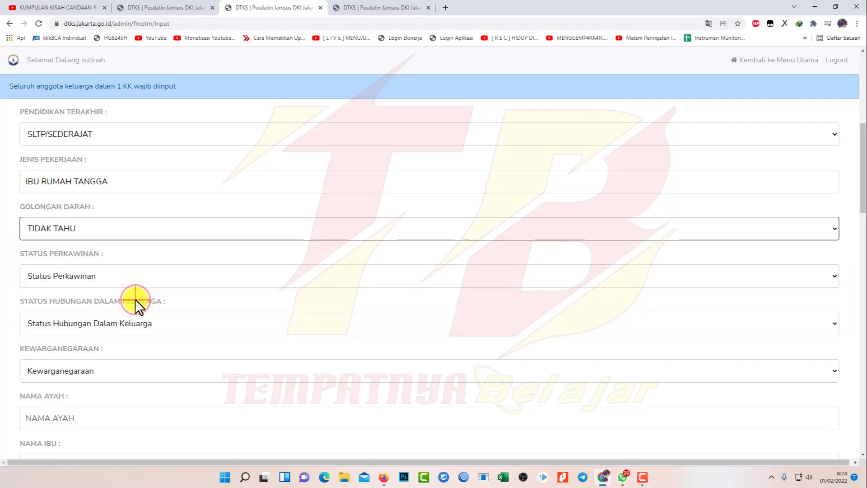
{"action": "left_click", "coordinate": [105, 275]}
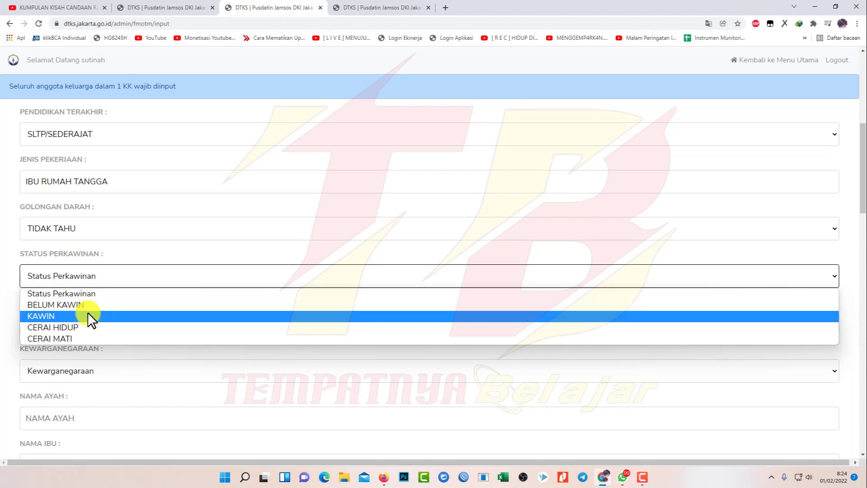
{"action": "left_click", "coordinate": [86, 338]}
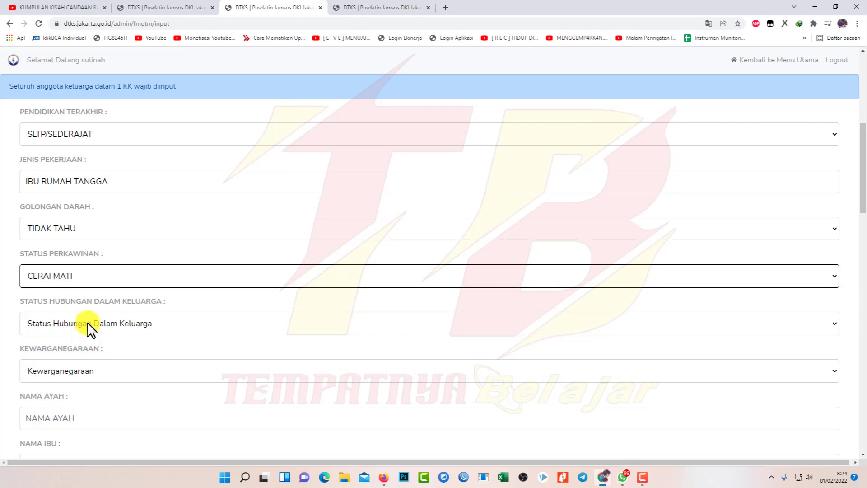
{"action": "left_click", "coordinate": [87, 321]}
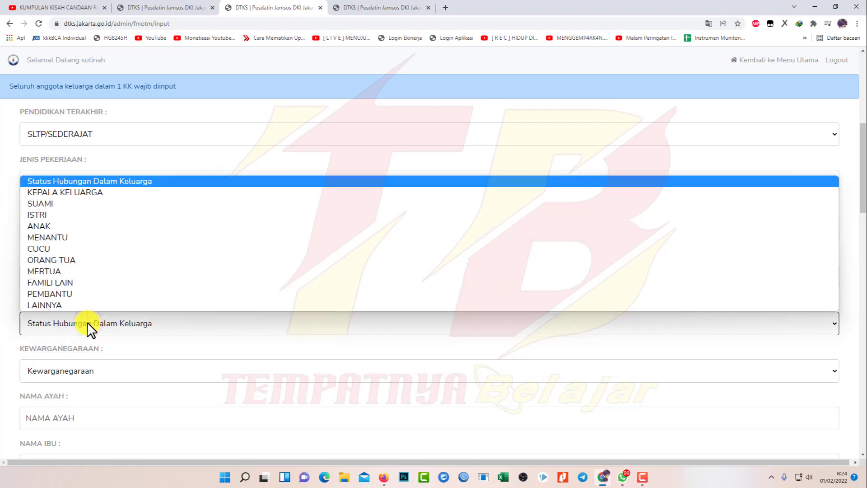
{"action": "left_click", "coordinate": [77, 193]}
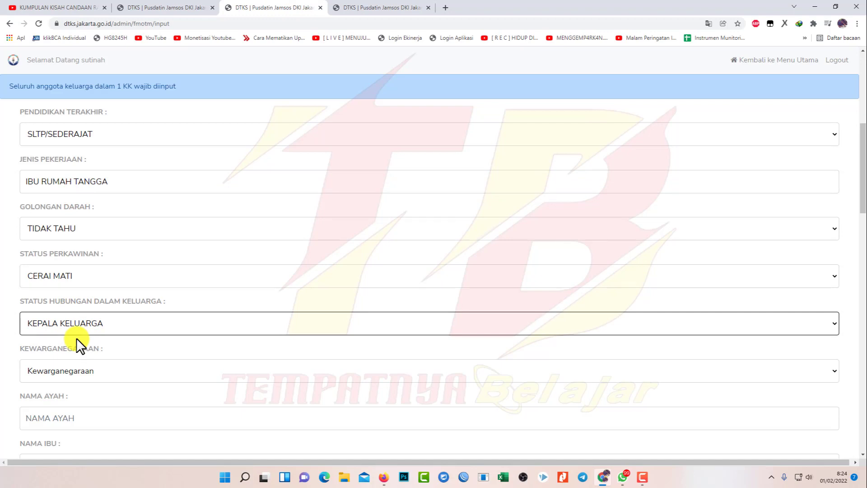
{"action": "left_click", "coordinate": [85, 324]}
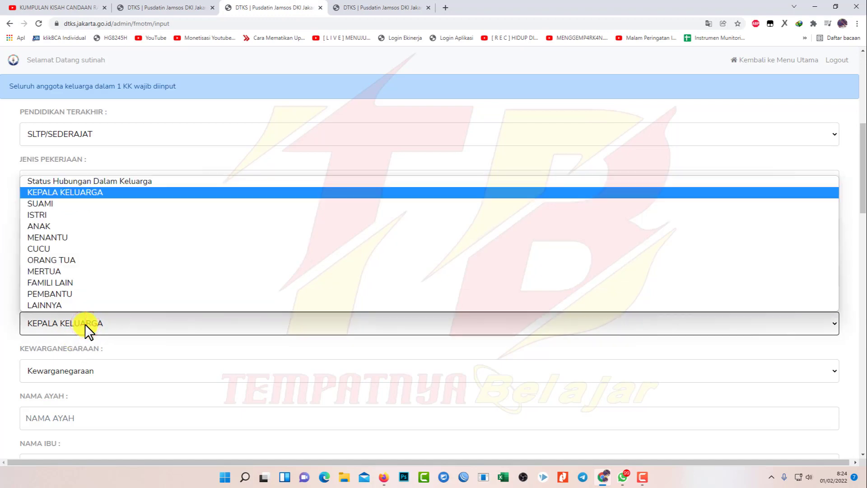
{"action": "left_click", "coordinate": [85, 323]}
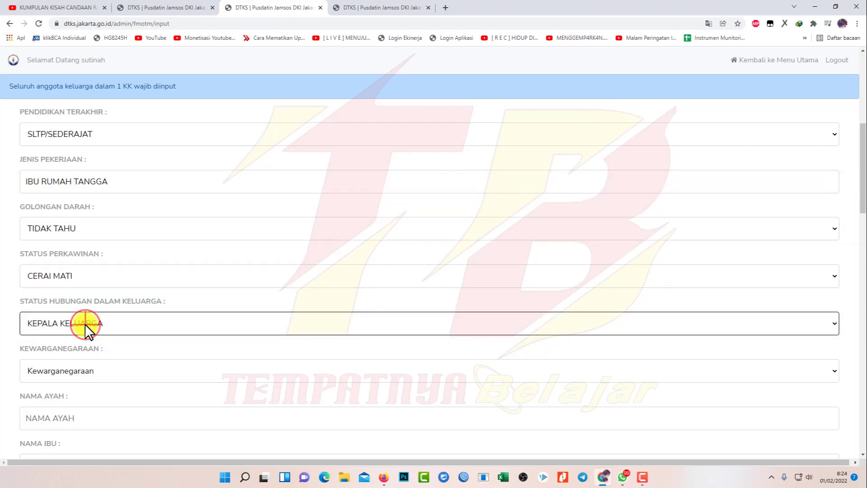
{"action": "left_click", "coordinate": [93, 375]}
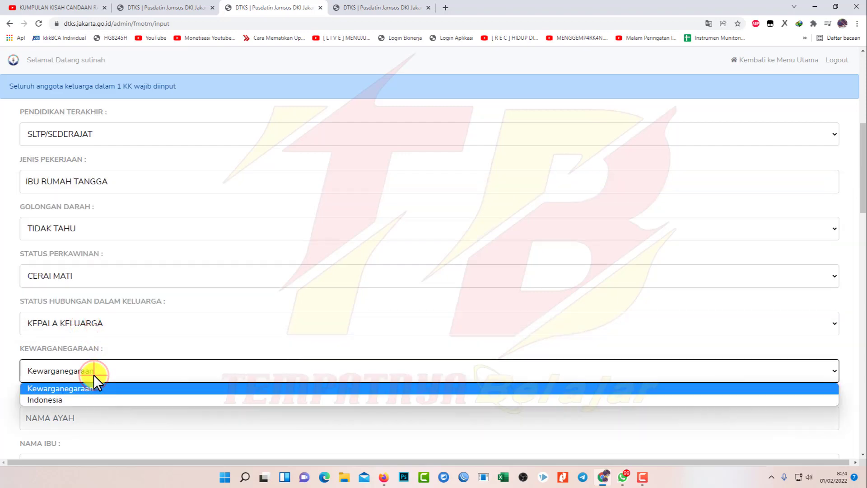
{"action": "left_click", "coordinate": [85, 400]}
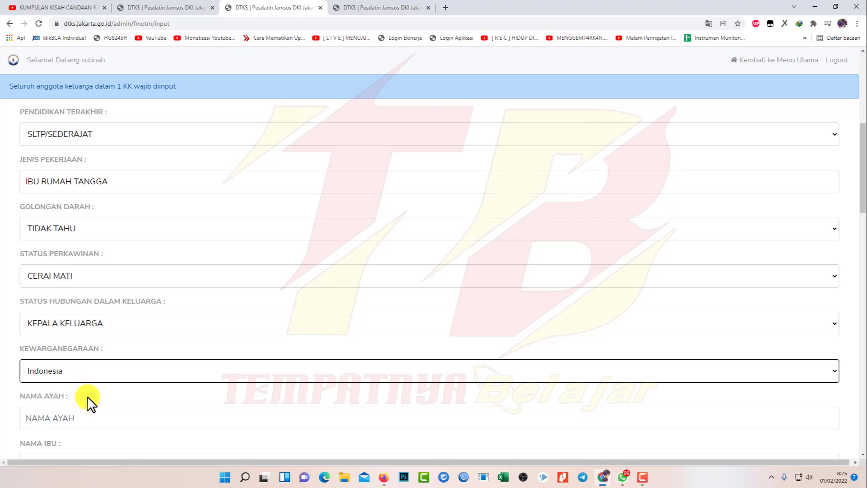
{"action": "left_click_drag", "start_coordinate": [862, 168], "coordinate": [862, 232]}
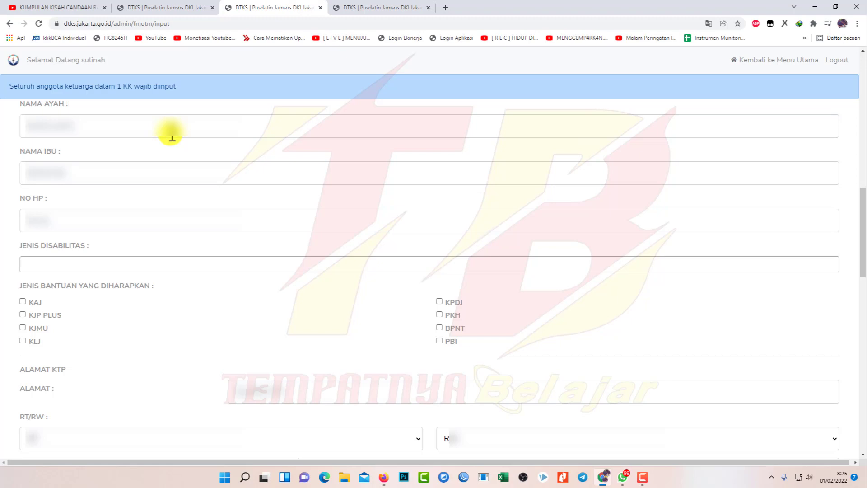
Fill in the parents' names and the mobile number in NO HP
{"action": "left_click", "coordinate": [172, 136]}
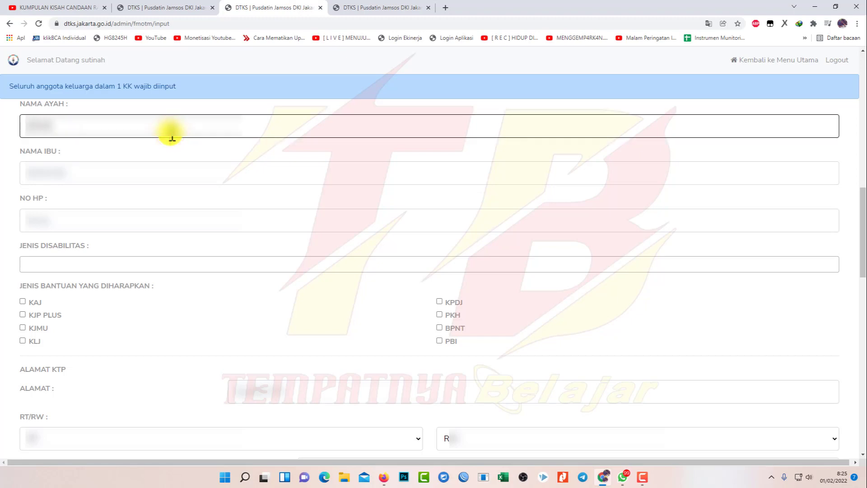
{"action": "key", "text": "Tab"}
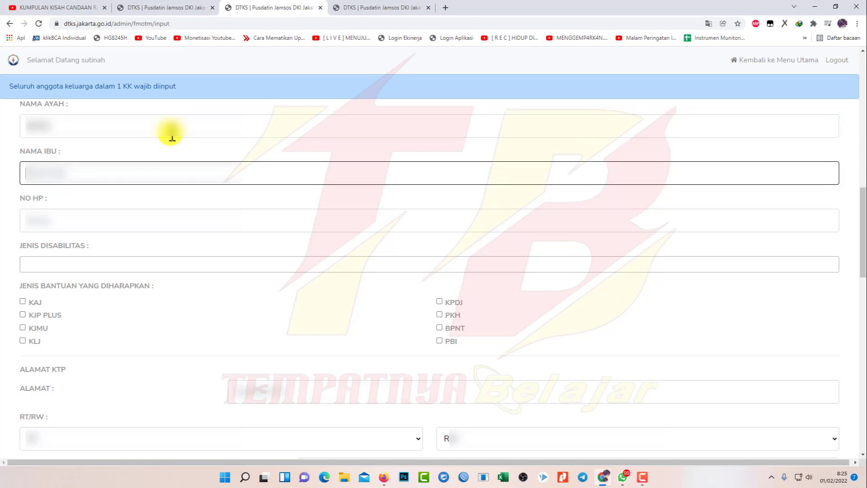
{"action": "type", "text": "SITI"}
{"action": "key", "text": "Tab"}
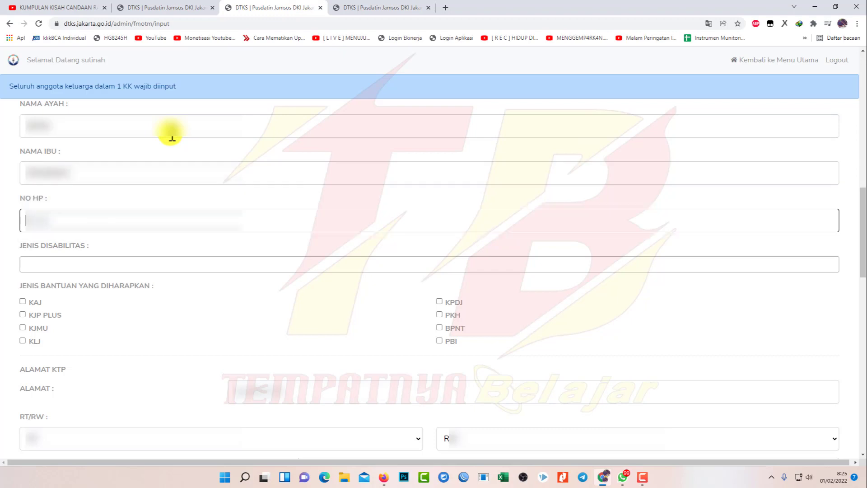
{"action": "type", "text": "0812"}
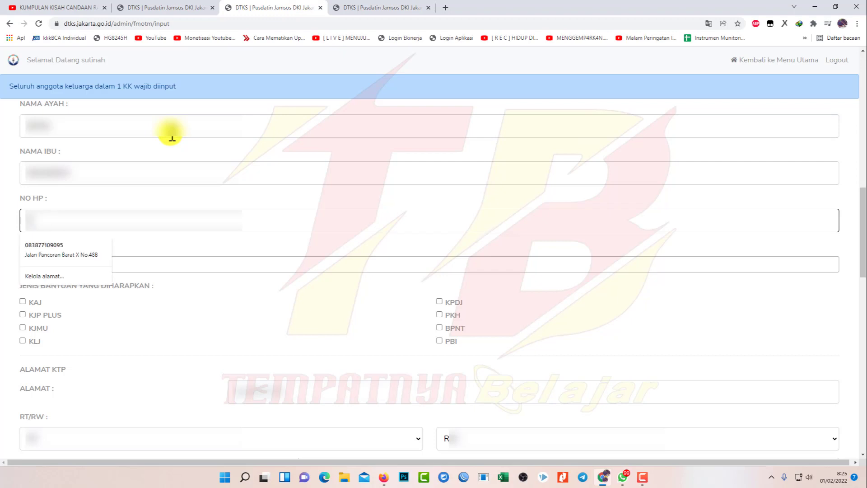
{"action": "type", "text": "34567890"}
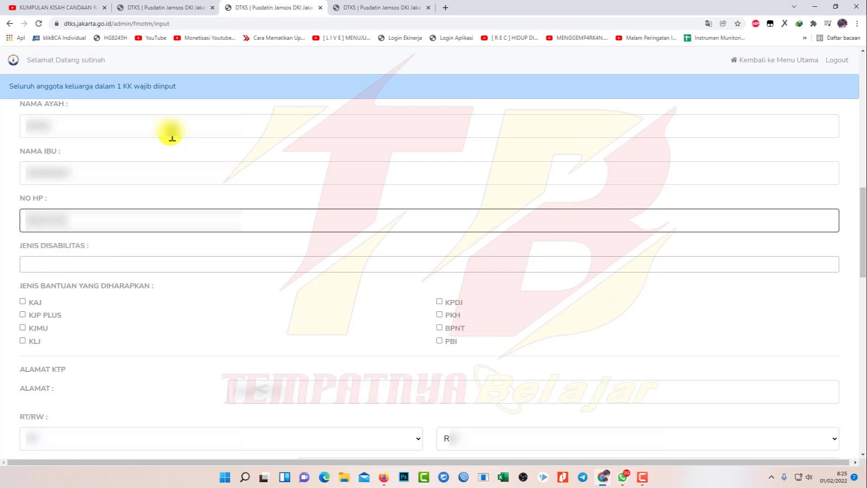
{"action": "key", "text": "Tab"}
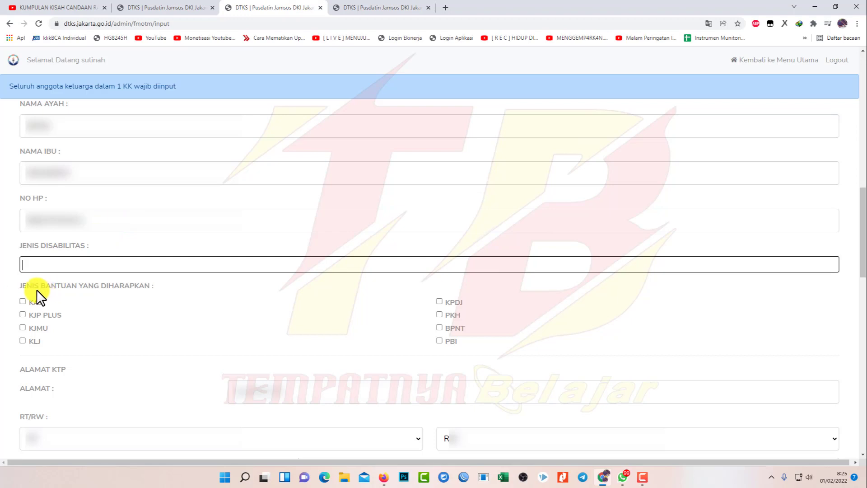
Tick the expected assistance types, including KJP PLUS, KLJ, PKH and KAJ
{"action": "left_click", "coordinate": [23, 315]}
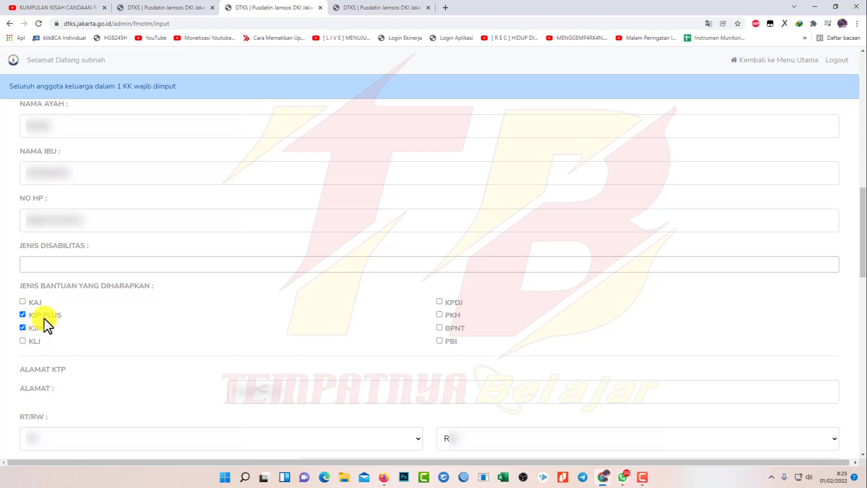
{"action": "left_click", "coordinate": [34, 341]}
{"action": "left_click", "coordinate": [23, 341]}
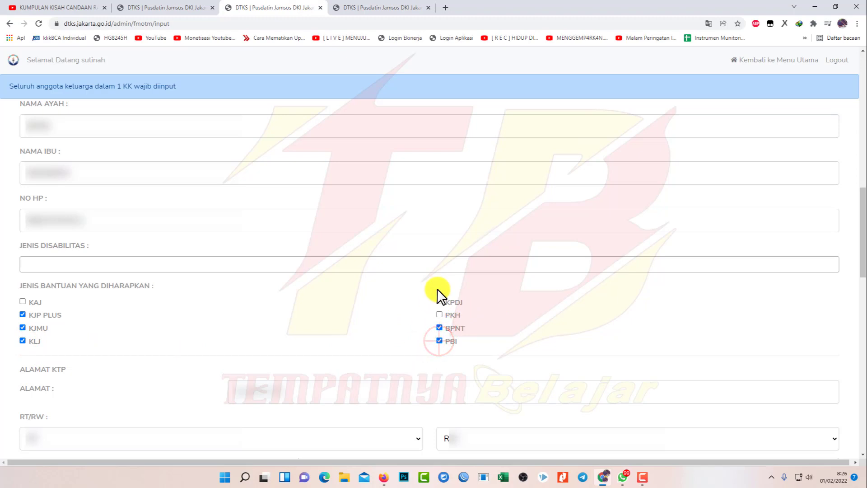
{"action": "left_click", "coordinate": [440, 314]}
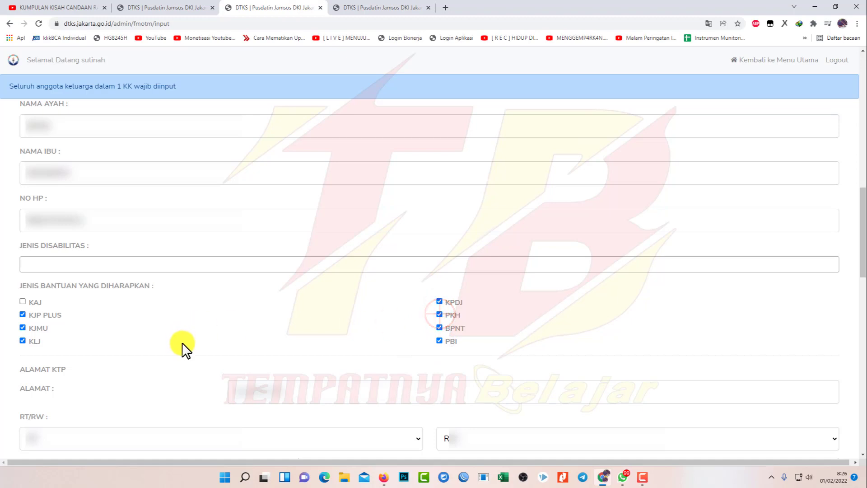
{"action": "left_click", "coordinate": [22, 300]}
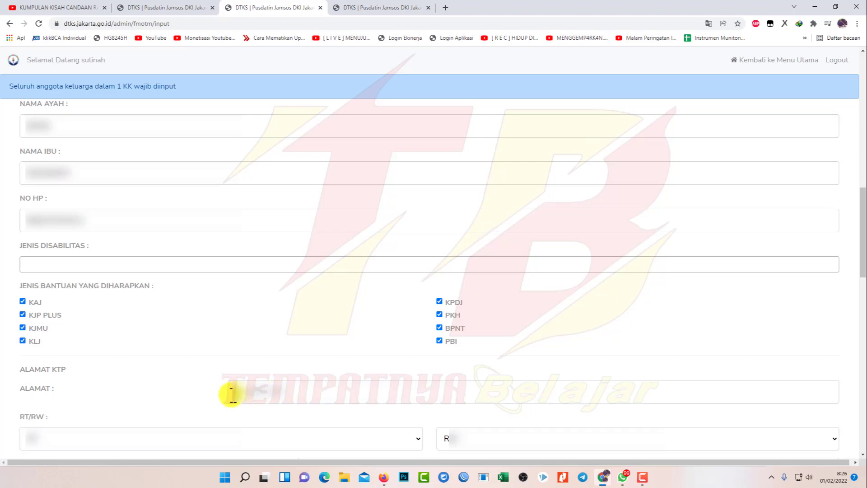
Enter the KTP street address, RT and RW numbers, and postal code
{"action": "scroll", "coordinate": [231, 394], "scroll_direction": "down", "scroll_amount": 1}
{"action": "left_click", "coordinate": [290, 346]}
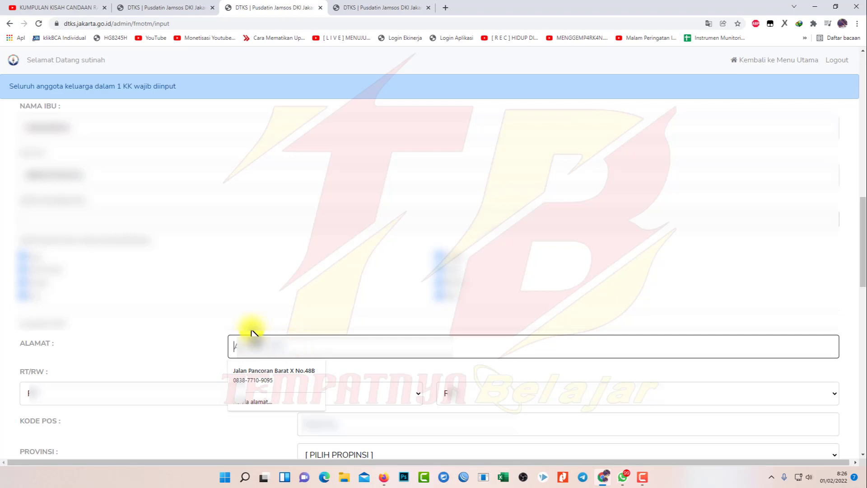
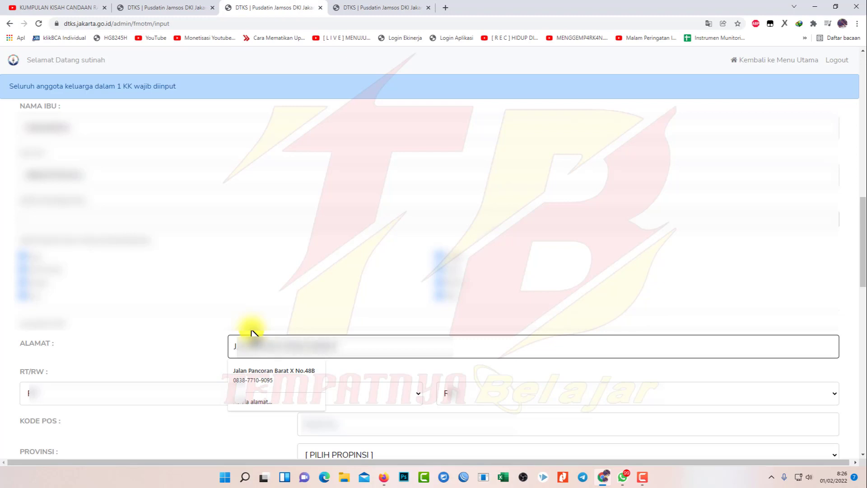
{"action": "key", "text": "Tab"}
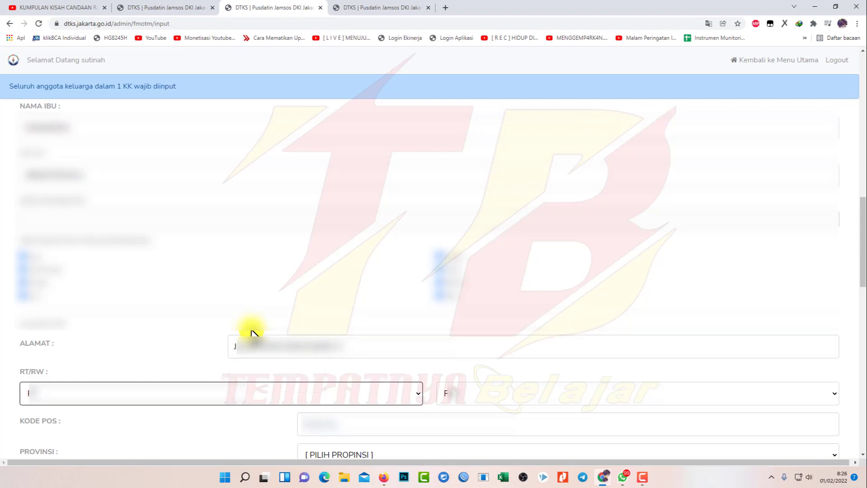
{"action": "left_click", "coordinate": [256, 390]}
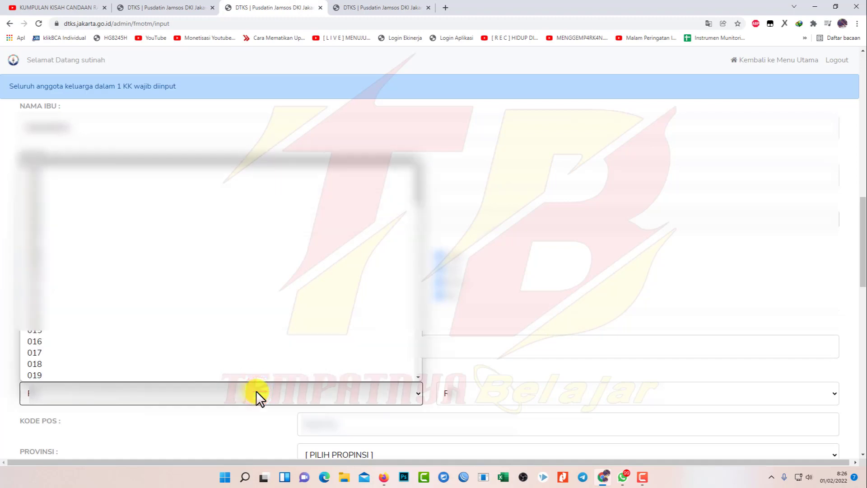
{"action": "scroll", "coordinate": [116, 364], "scroll_direction": "down", "scroll_amount": 1}
{"action": "left_click", "coordinate": [501, 393]}
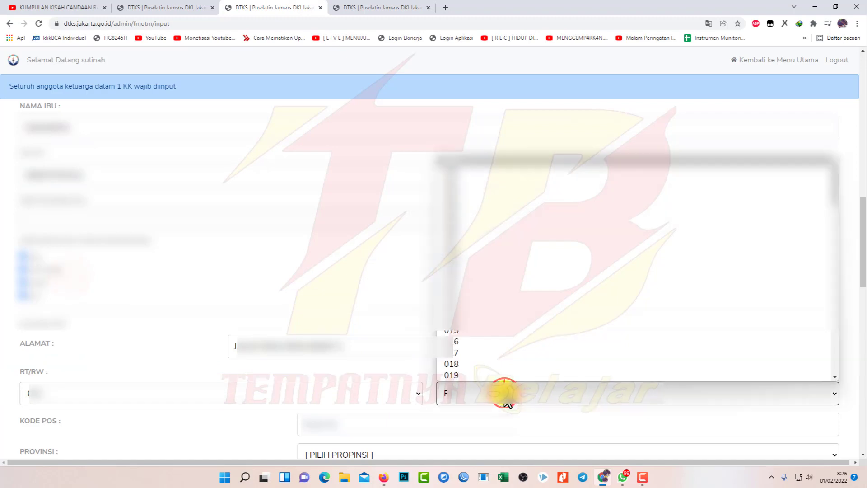
{"action": "left_click", "coordinate": [484, 197]}
{"action": "left_click", "coordinate": [345, 428]}
{"action": "type", "text": "12780"}
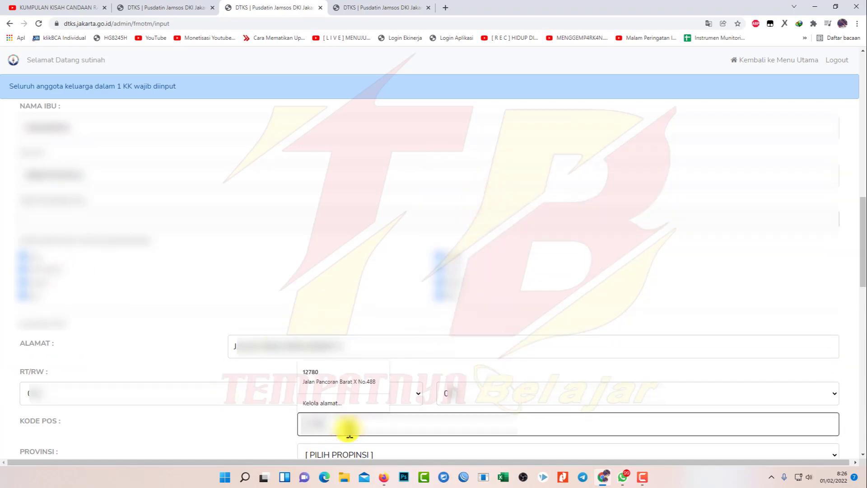
{"action": "left_click", "coordinate": [267, 441]}
{"action": "left_click_drag", "start_coordinate": [863, 232], "coordinate": [862, 305]}
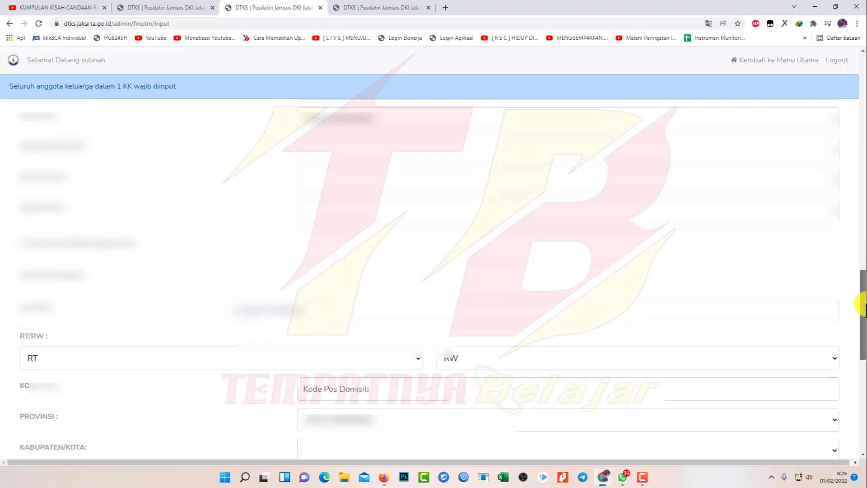
Choose DKI JAKARTA, KOTA ADM. JAKARTA SELATAN, district PANCORAN and sub-district PANCORAN for the KTP address
{"action": "left_click", "coordinate": [454, 124]}
{"action": "left_click", "coordinate": [426, 148]}
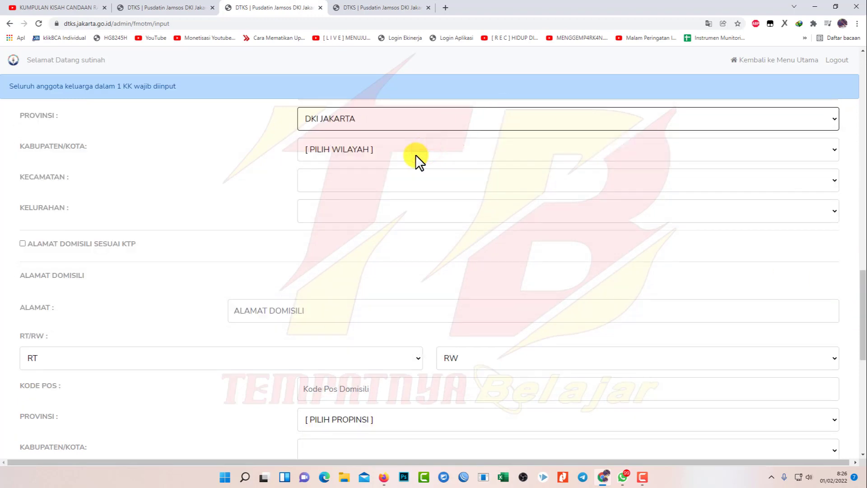
{"action": "left_click", "coordinate": [415, 155]}
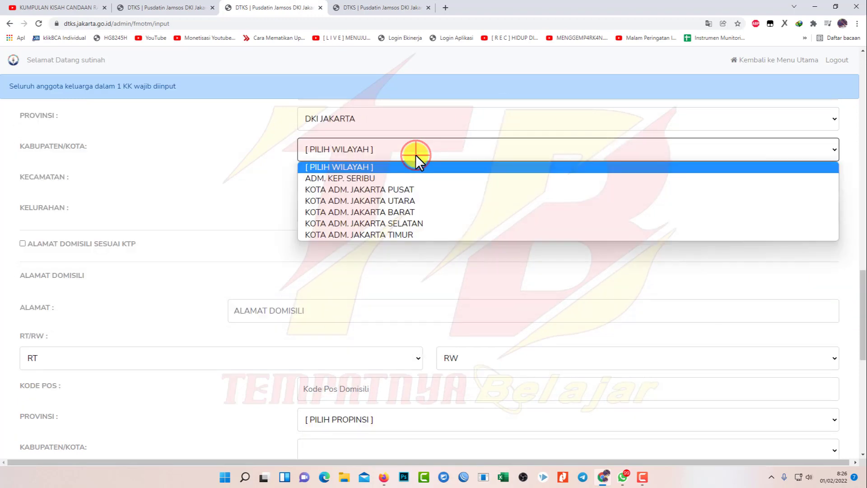
{"action": "left_click", "coordinate": [403, 223]}
{"action": "left_click", "coordinate": [336, 170]}
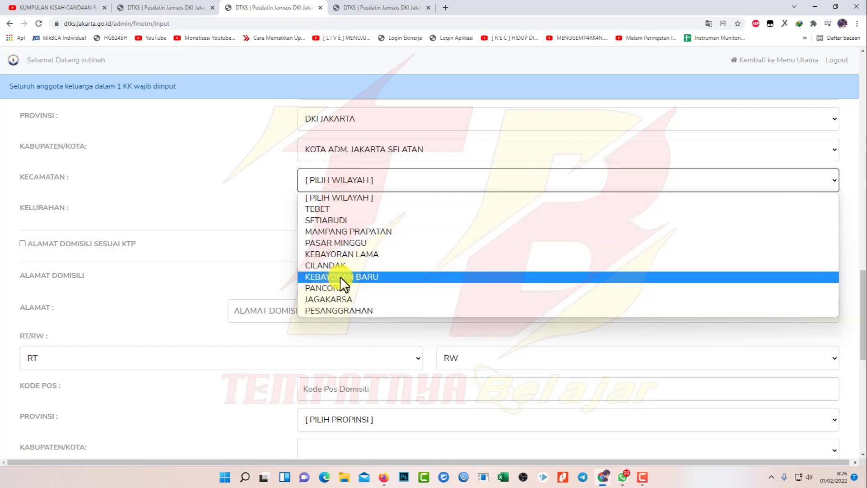
{"action": "left_click", "coordinate": [339, 286]}
{"action": "left_click", "coordinate": [338, 209]}
{"action": "left_click", "coordinate": [334, 237]}
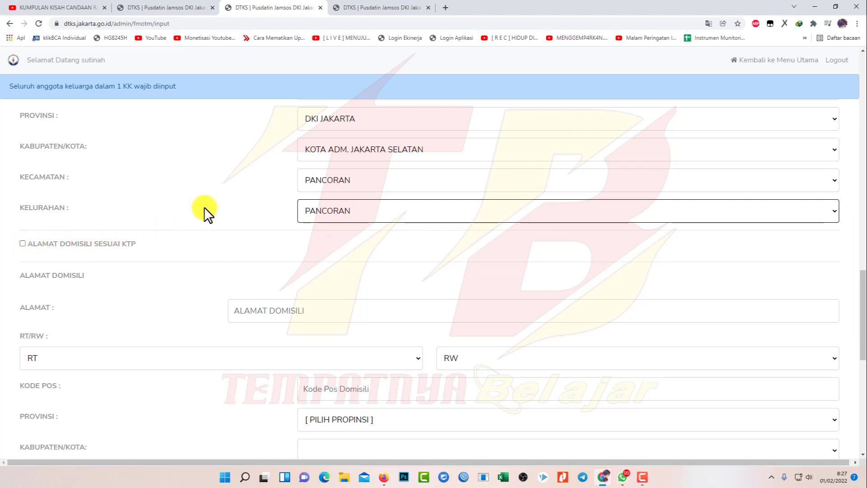
{"action": "left_click", "coordinate": [23, 244]}
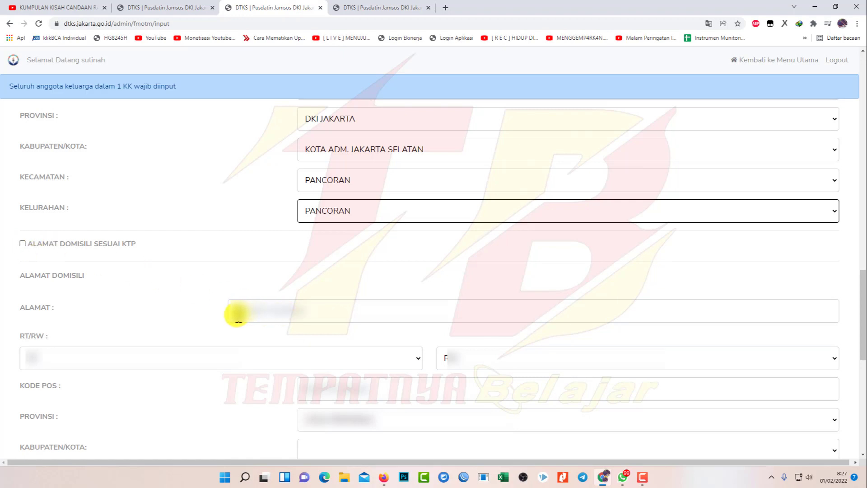
Tick ALAMAT DOMISILI SESUAI KTP and scroll to the bottom of the form
{"action": "left_click", "coordinate": [23, 242]}
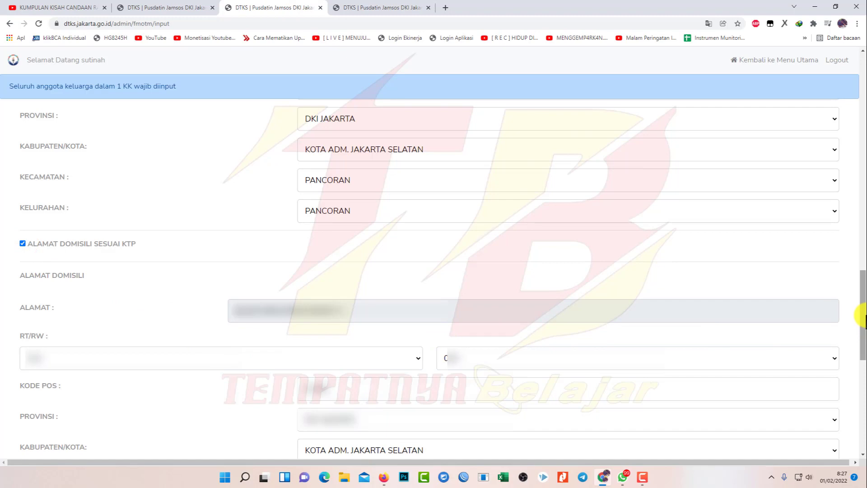
{"action": "scroll", "coordinate": [862, 316], "scroll_direction": "down", "scroll_amount": 5}
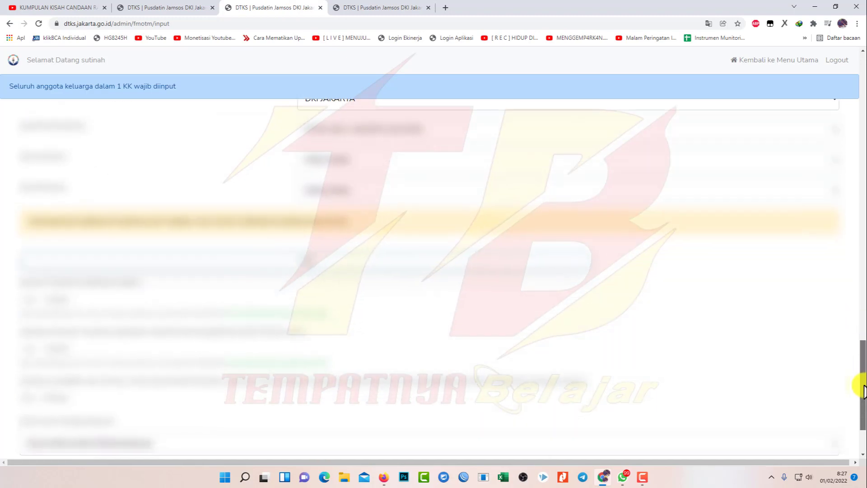
{"action": "scroll", "coordinate": [862, 393], "scroll_direction": "down", "scroll_amount": 1}
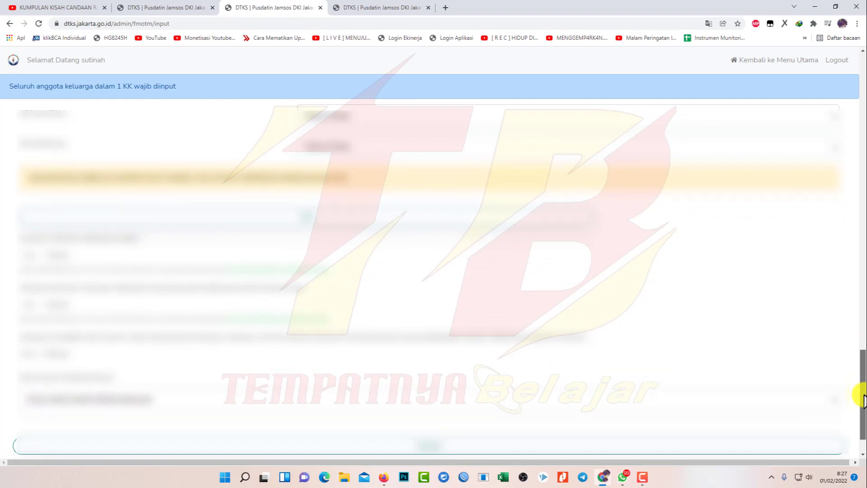
{"action": "scroll", "coordinate": [863, 398], "scroll_direction": "down", "scroll_amount": 2}
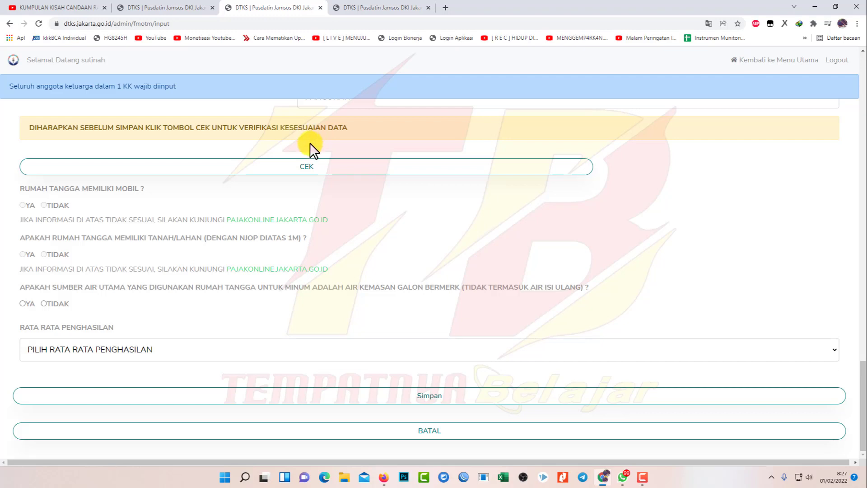
Run CEK, keep income at RP. 2.000.000 - RP. 3.000.000, and save the registration
{"action": "left_click", "coordinate": [306, 168]}
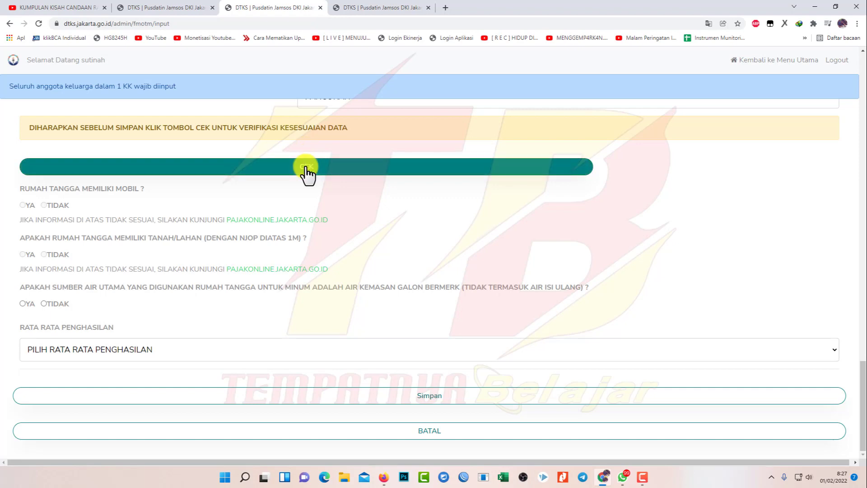
{"action": "left_click", "coordinate": [305, 168]}
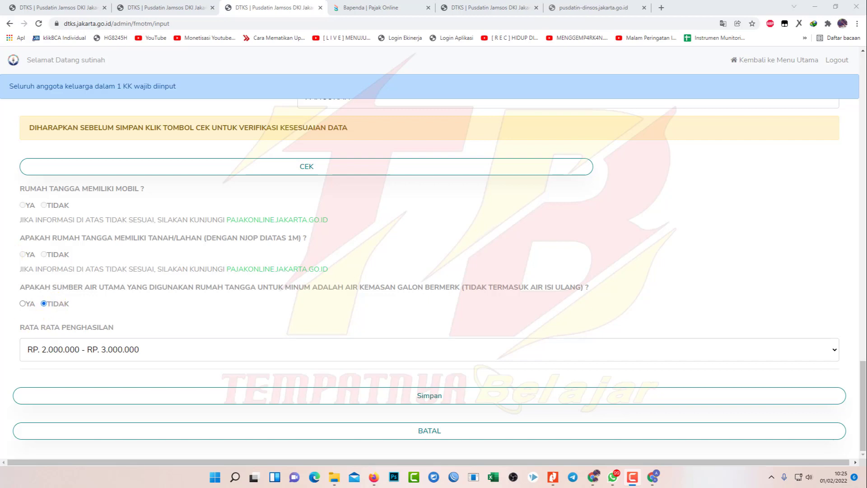
{"action": "left_click", "coordinate": [62, 305]}
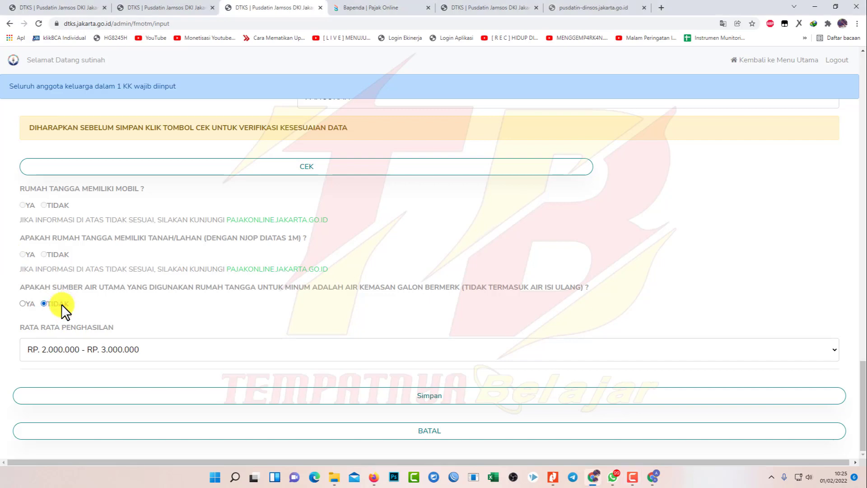
{"action": "left_click", "coordinate": [67, 349]}
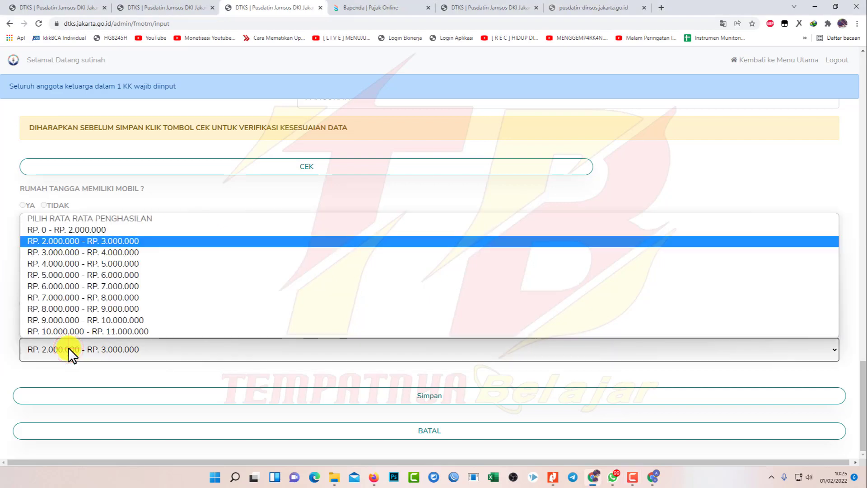
{"action": "left_click", "coordinate": [93, 241]}
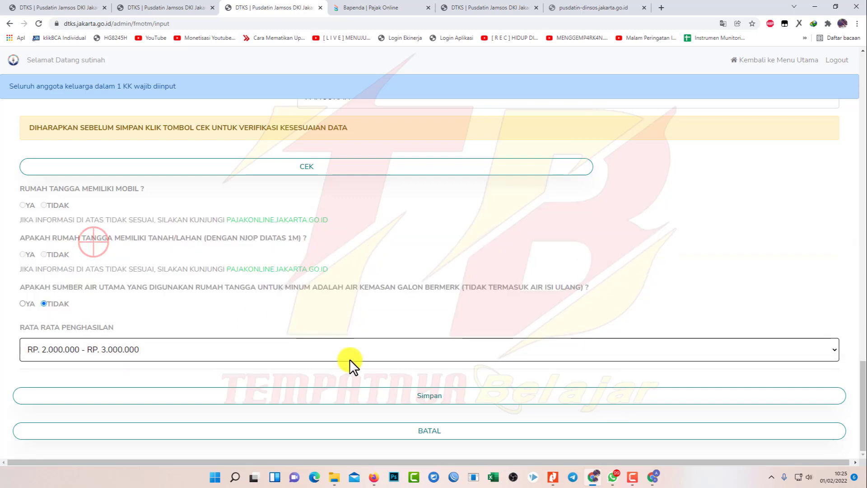
{"action": "scroll", "coordinate": [445, 325], "scroll_direction": "up", "scroll_amount": 1}
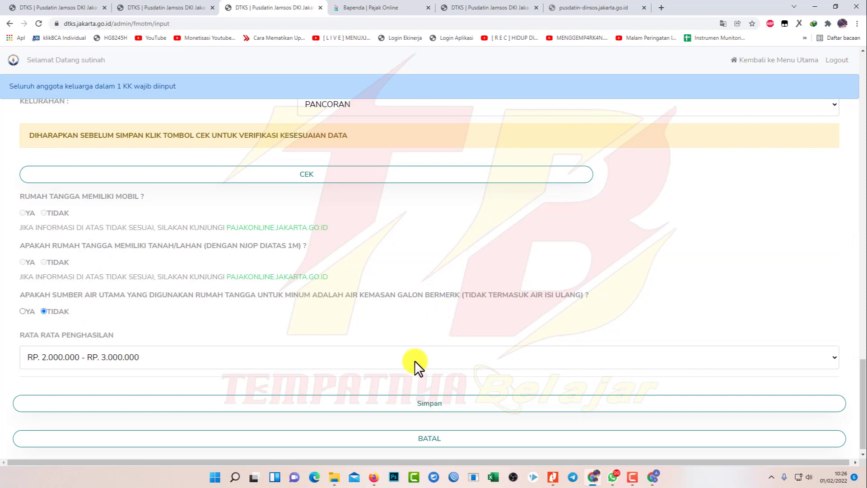
{"action": "left_click", "coordinate": [406, 403]}
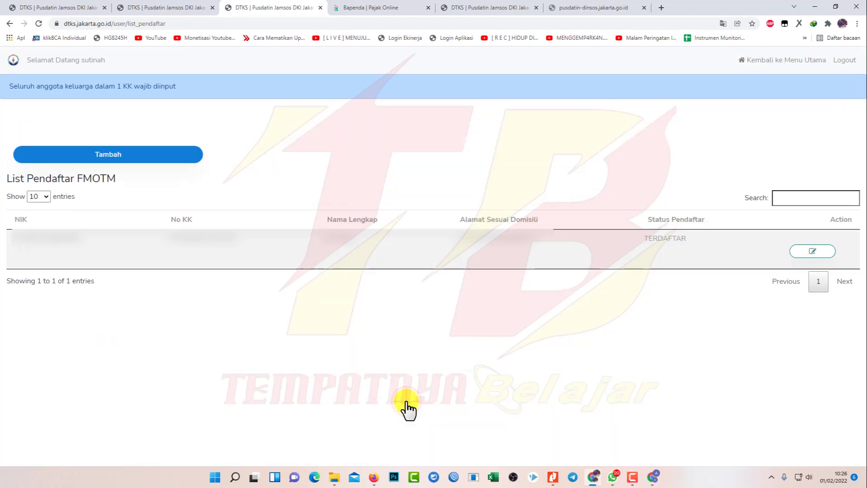